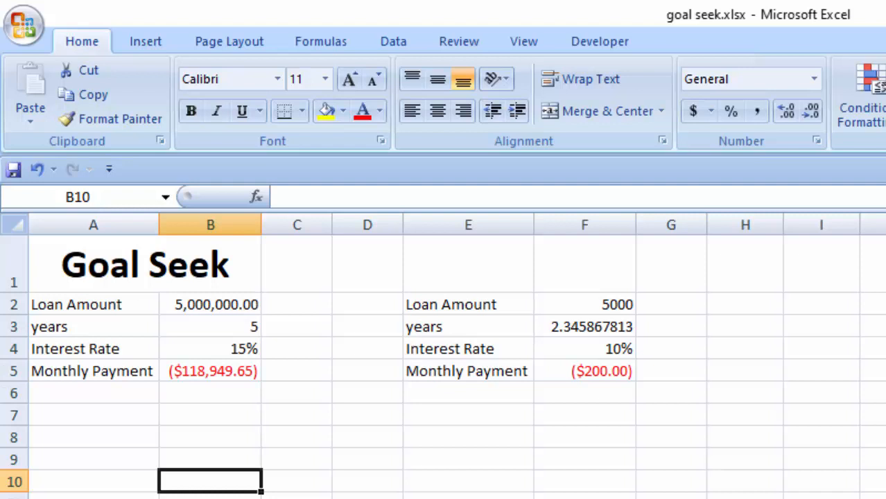
Step: Review the sheet title and the loan amount, years, interest rate and monthly payment labels in column A
left_click(184, 262)
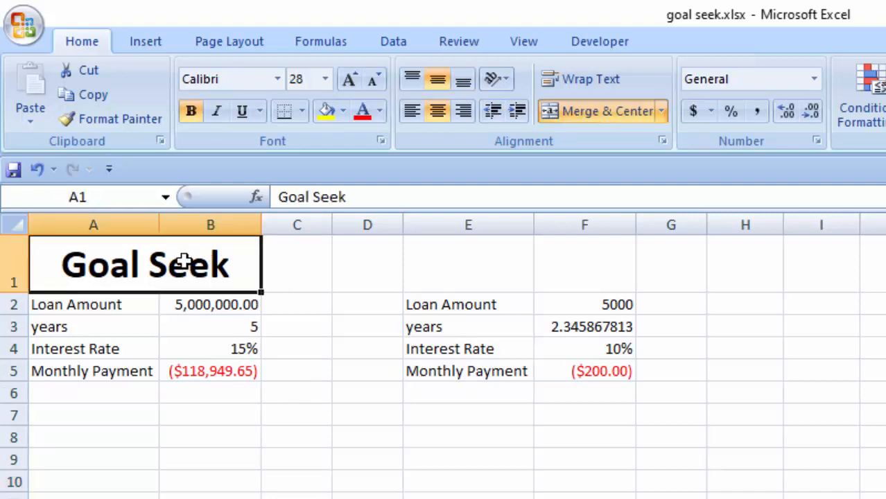
left_click(64, 305)
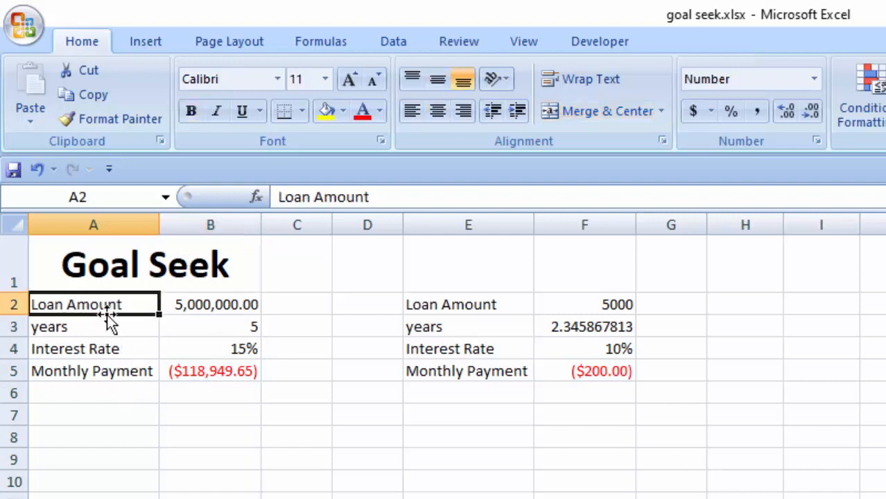
left_click(53, 332)
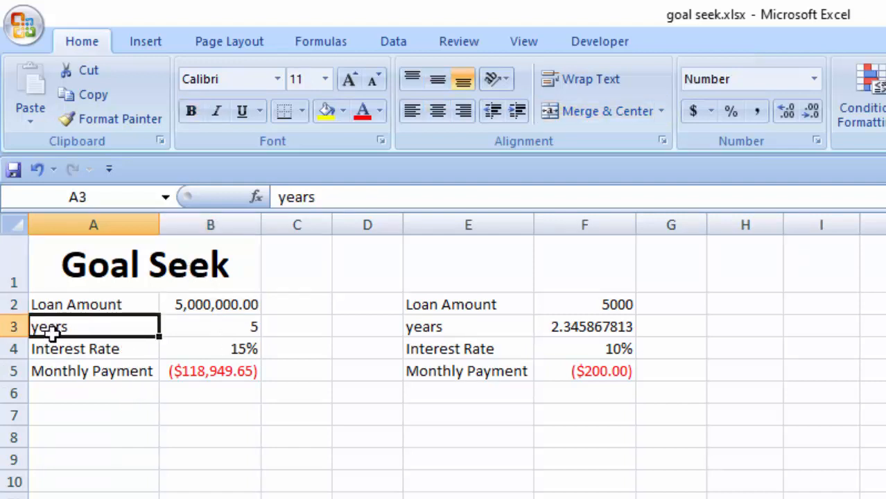
left_click(80, 354)
left_click(97, 372)
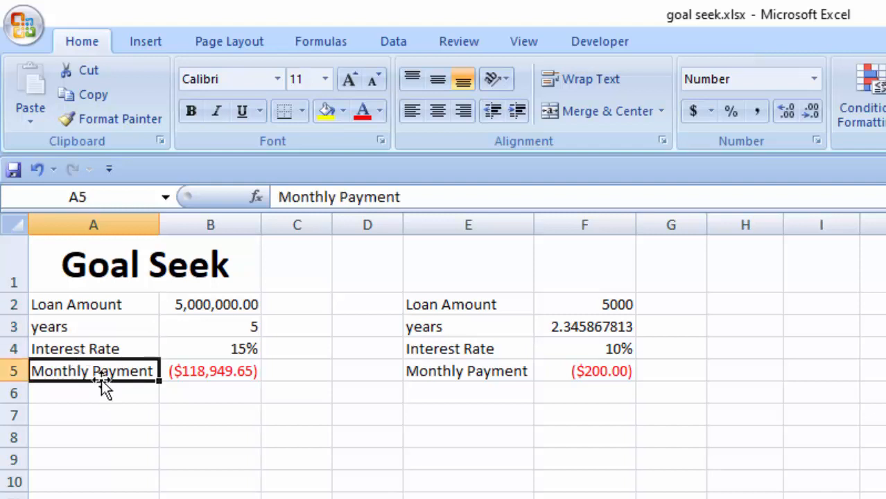
left_click(97, 310)
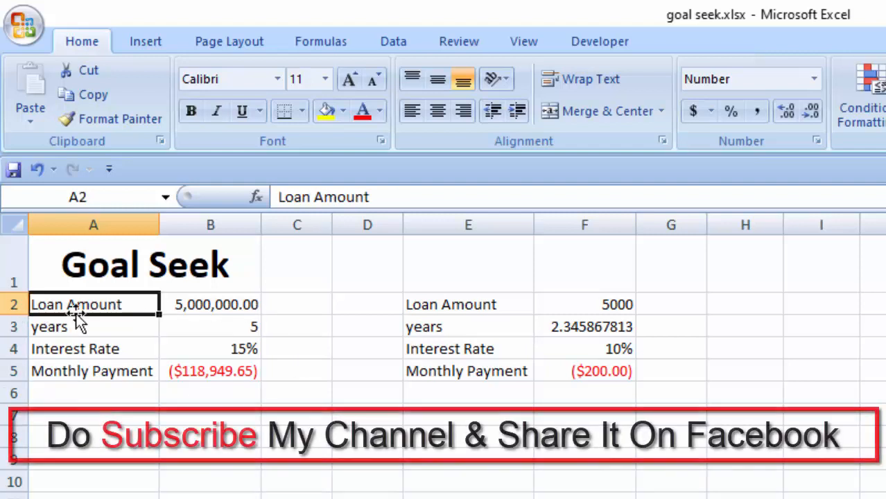
Step: Set the loan amount in B2 to 5000 and the years in B3 to 2
left_click(192, 296)
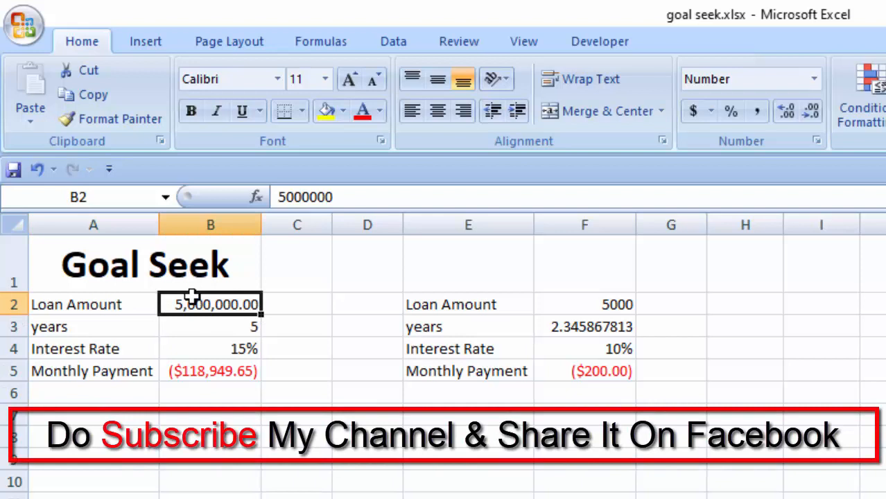
type("5000")
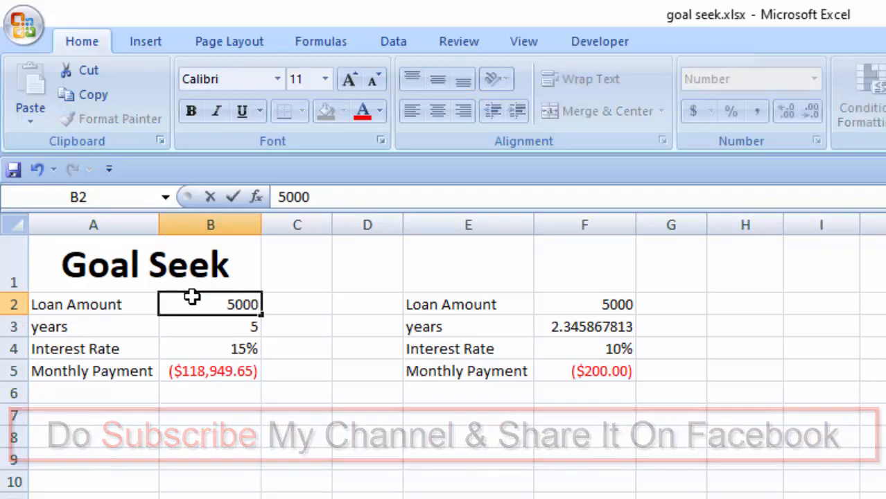
key("Return")
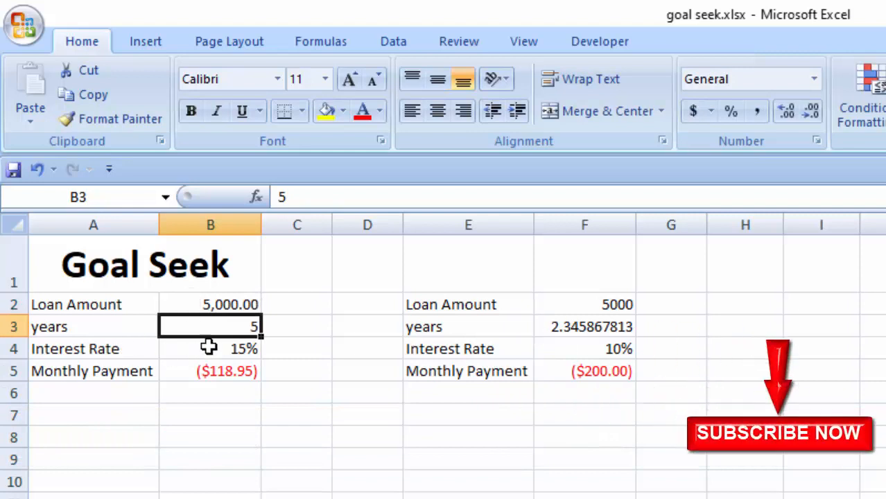
type("2")
key("Return")
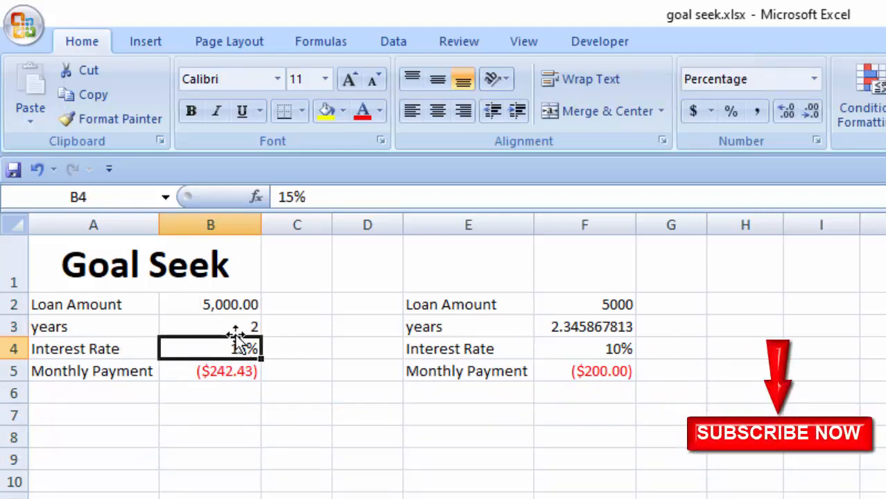
Step: Shorten the loan term in B3 to 1 year
left_click(242, 324)
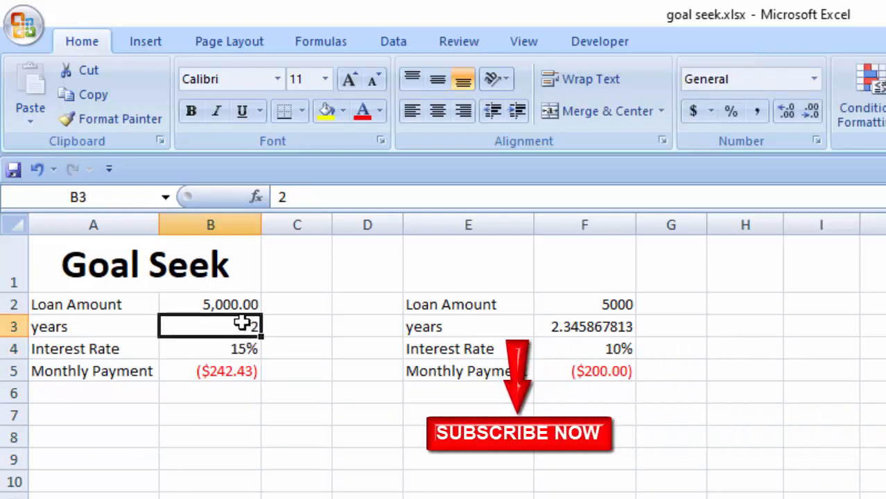
type("1")
key("Return")
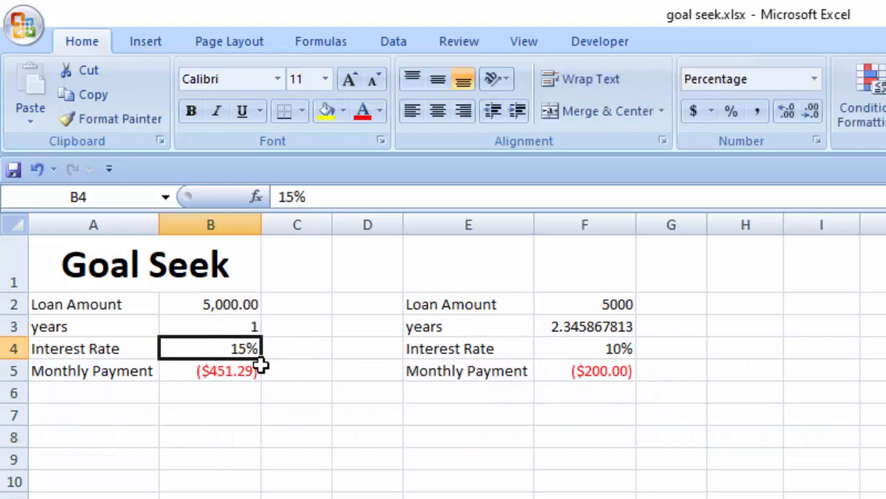
Step: Replace the interest rate in B4 with 10%
double_click(239, 349)
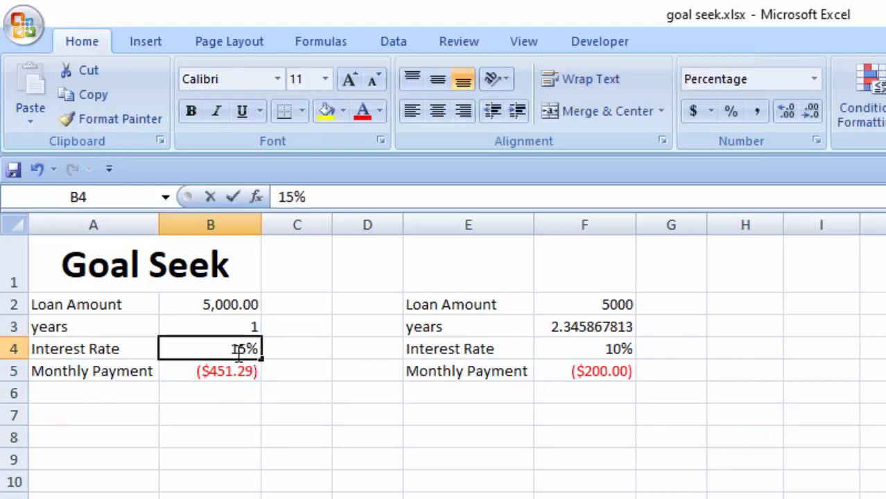
key("Delete")
key("Delete")
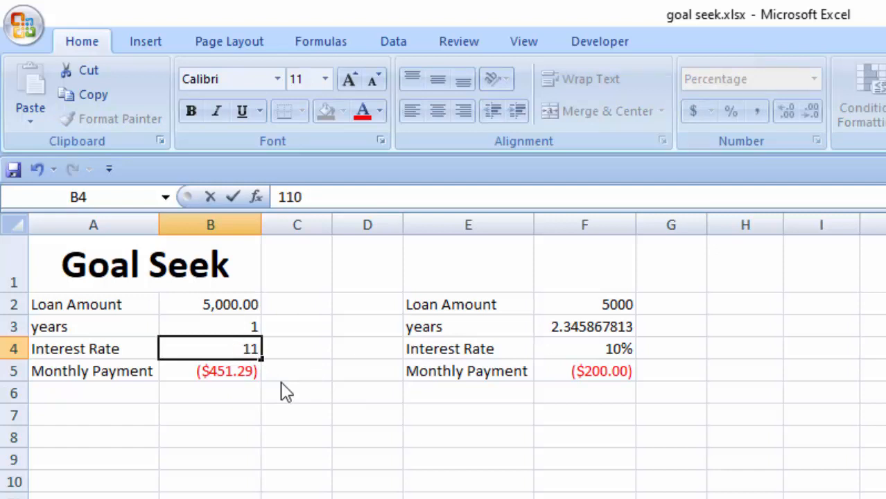
key("BackSpace")
key("BackSpace")
key("BackSpace")
type("10%")
key("Return")
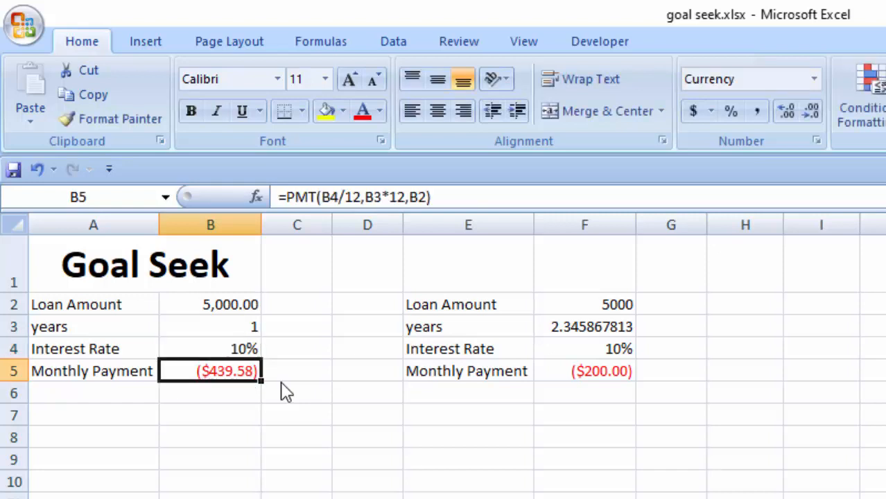
Step: Check the monthly payment in B5 and set the loan term in B3 to 2 years
left_click(247, 411)
left_click(222, 370)
left_click(252, 430)
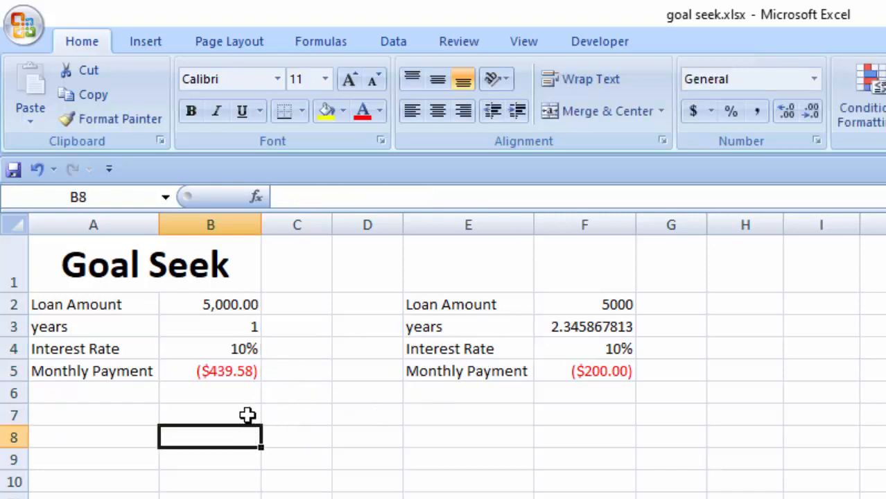
left_click(249, 329)
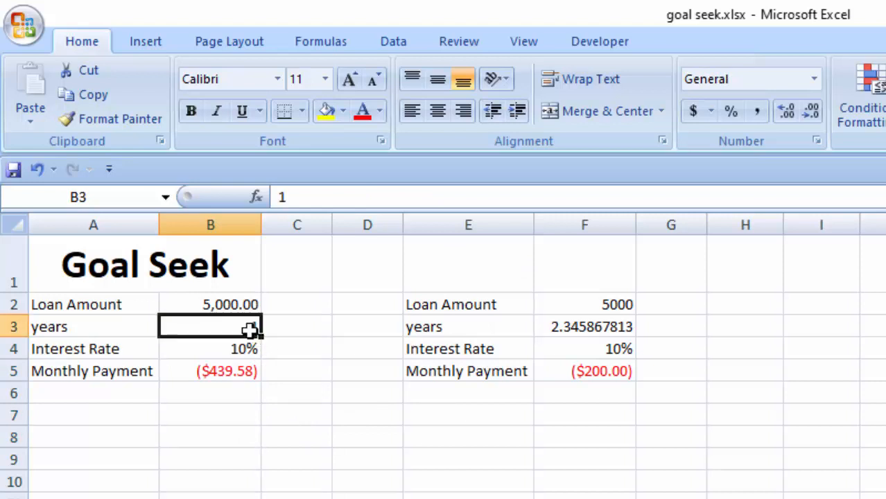
type("2")
key("Return")
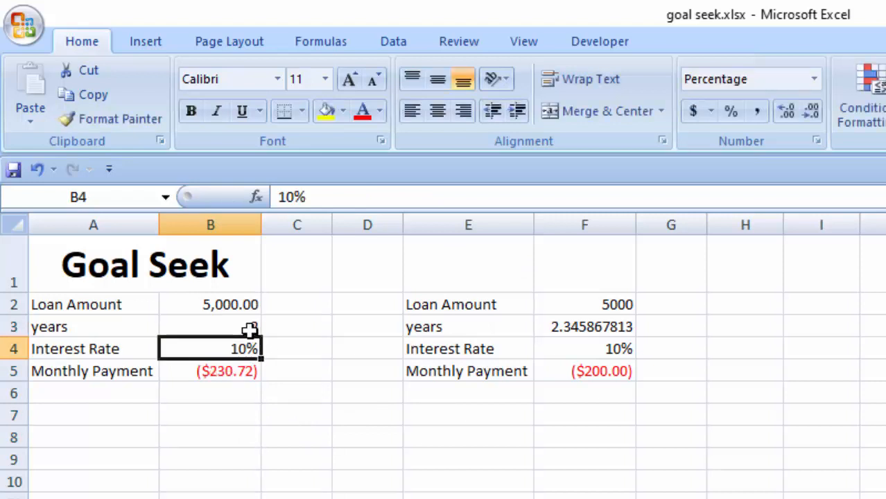
left_click(251, 431)
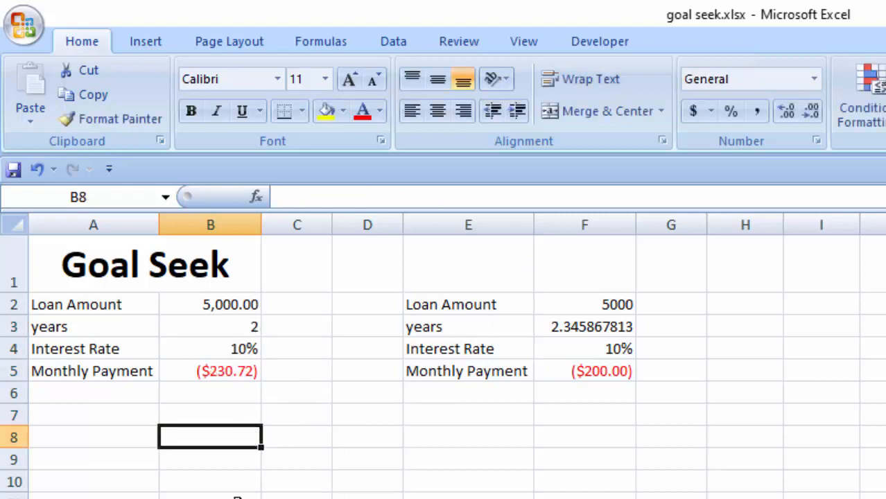
Step: Extend the loan term in B3 to 5 years
left_click(252, 327)
type("5")
key("Return")
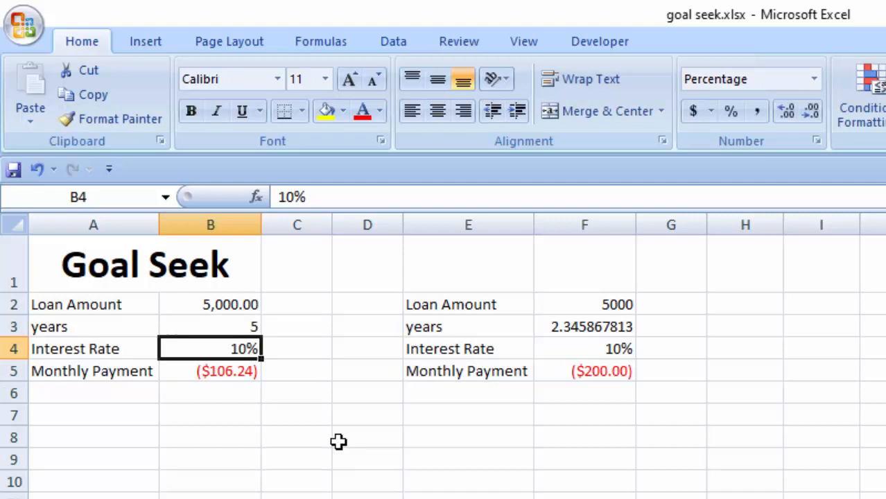
Step: Review the loan amount, years and interest rate values, and highlight the whole loan table A2:B5
left_click(221, 306)
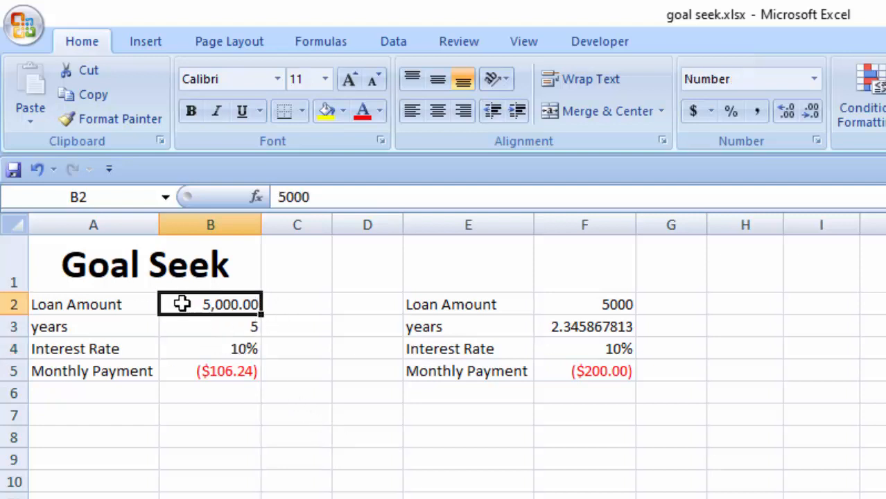
left_click(216, 326)
left_click(202, 349)
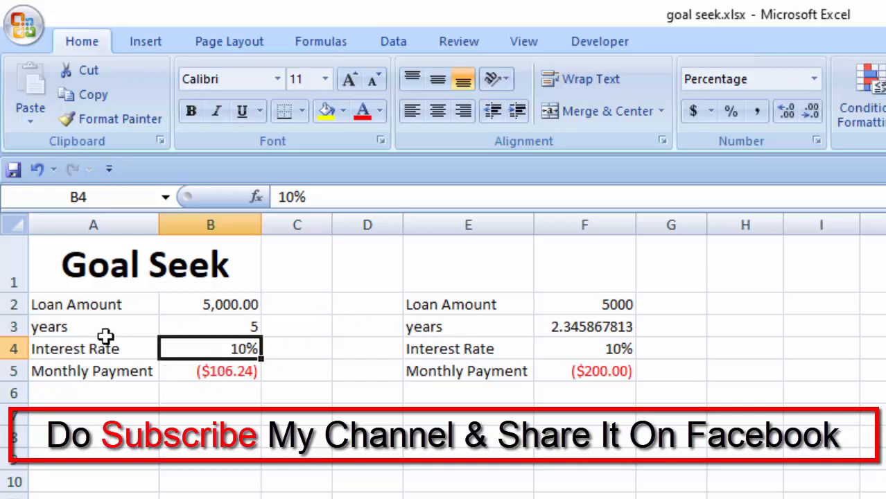
left_click(94, 304)
left_click_drag(164, 309, 229, 369)
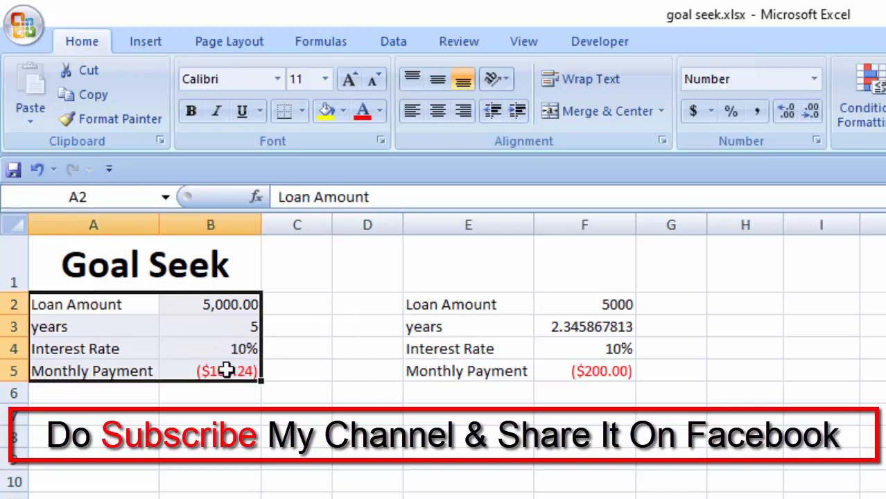
left_click(192, 411)
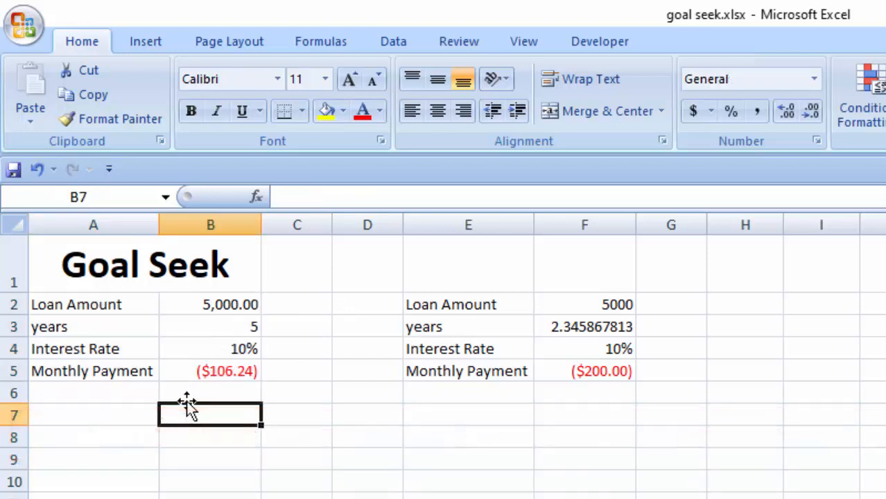
left_click(89, 311)
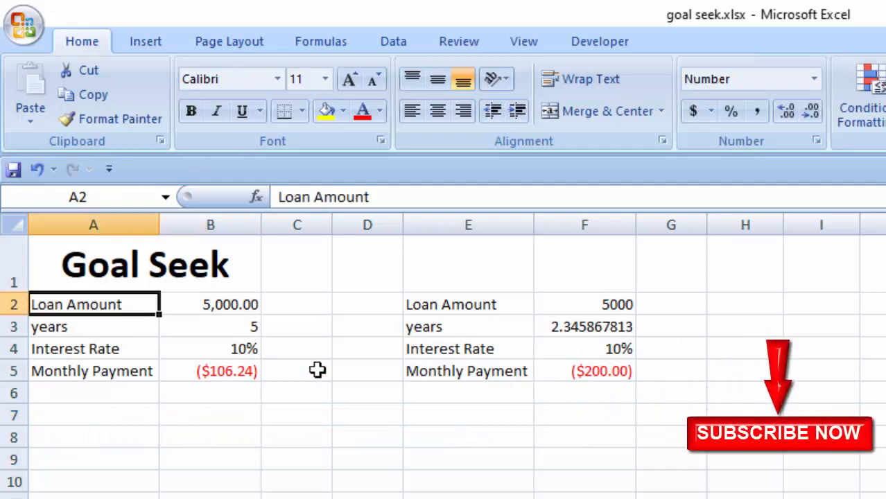
Step: Set the loan amount in B2 to 10000 and the years in B3 to 2
left_click(218, 310)
type("10000")
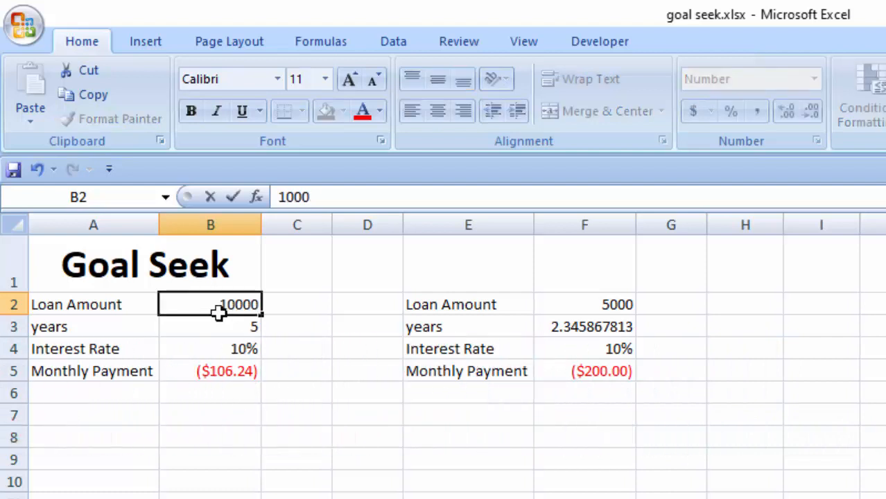
key("Return")
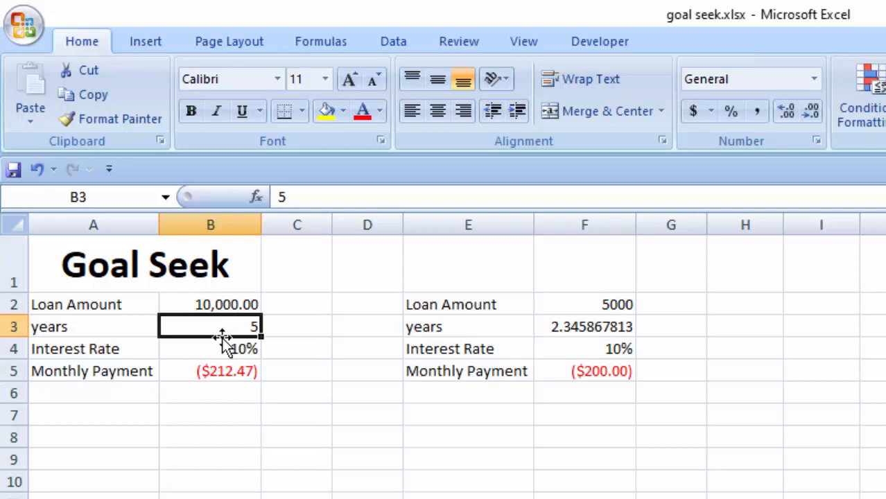
type("2")
key("Return")
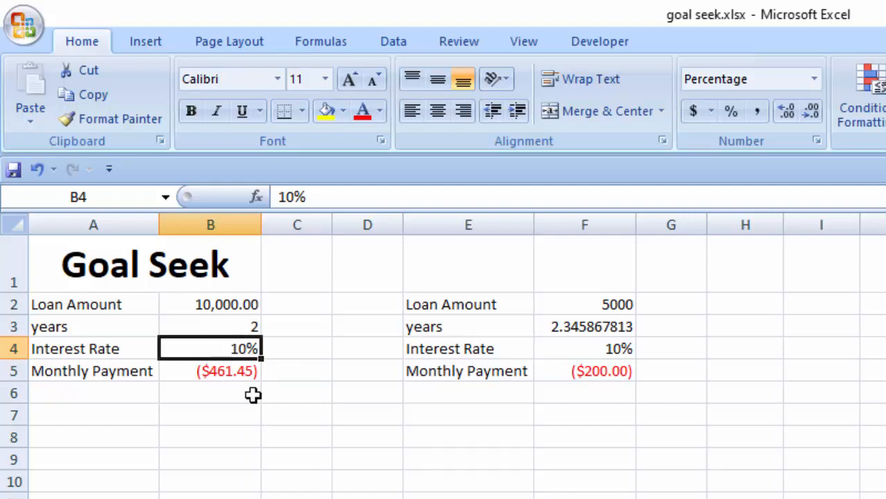
Step: Try a loan term of 1 year in B3 and set it back to 2 years
left_click(237, 327)
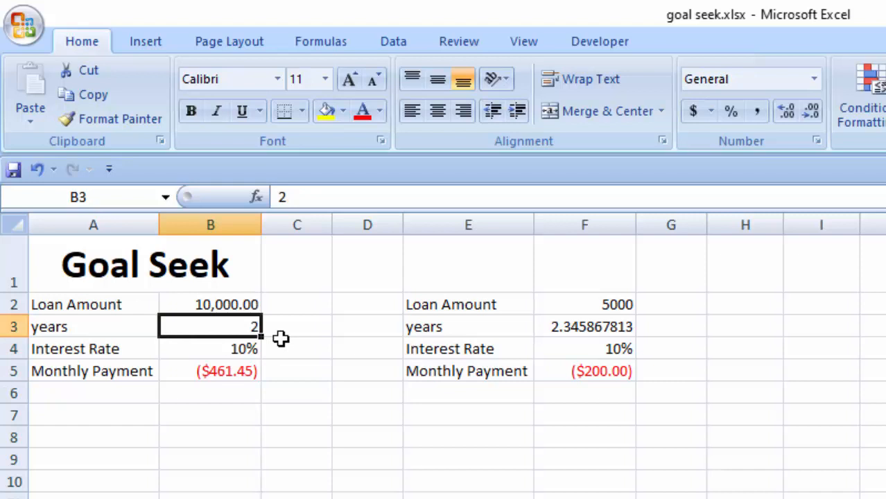
type("1")
key("Return")
left_click(220, 331)
type("2")
key("Return")
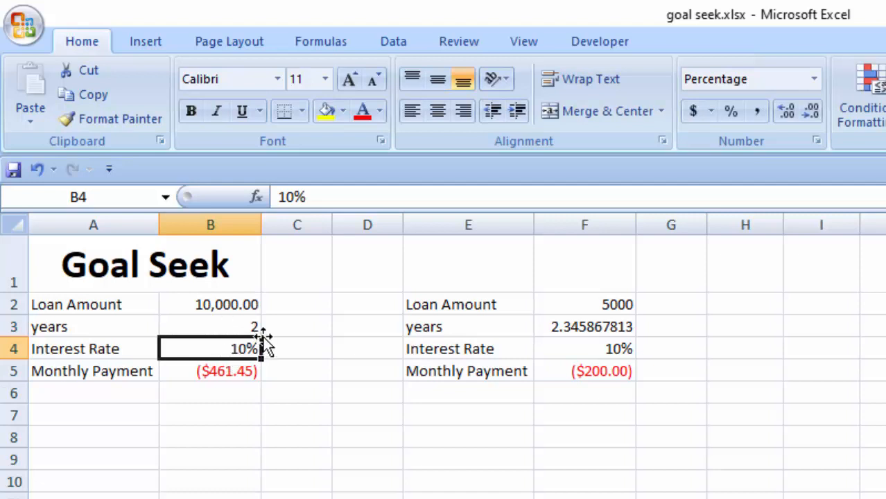
Step: Set the years in B3 to 5 and the interest rate in B4 to 6%
left_click(248, 327)
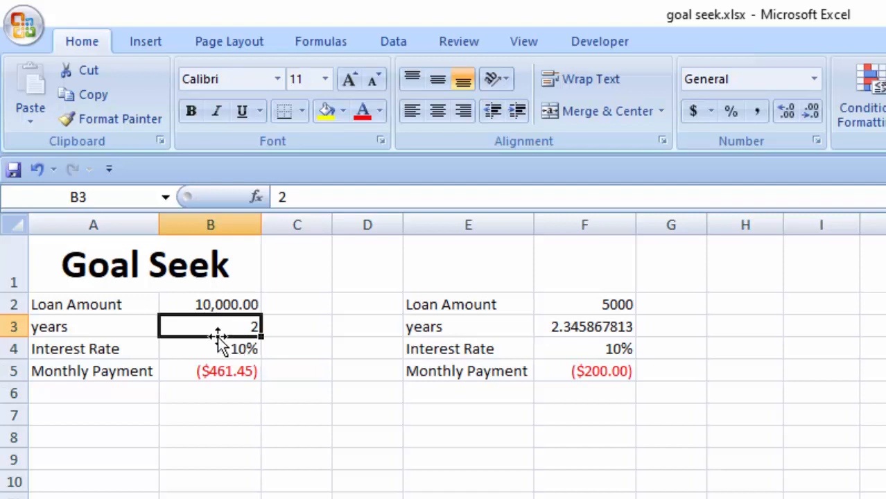
type("5")
key("Return")
type("6")
key("Return")
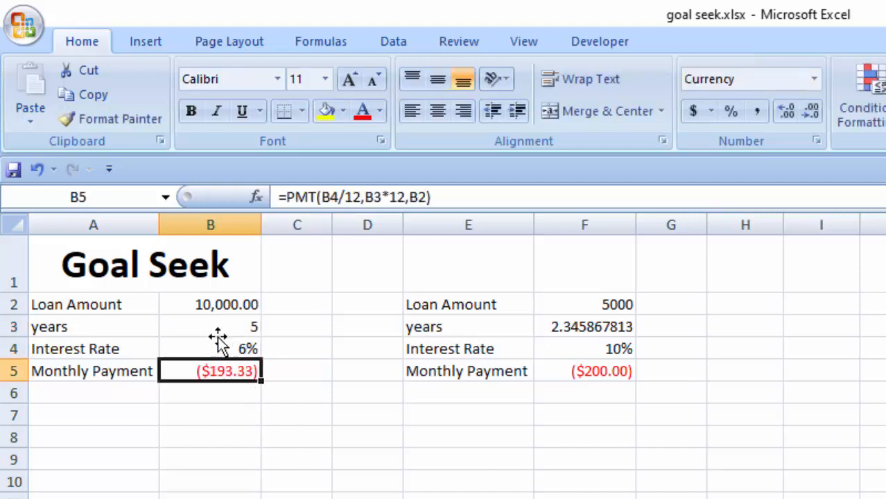
Step: Change the loan term in B3 to 2 years for the 6% loan
left_click(238, 329)
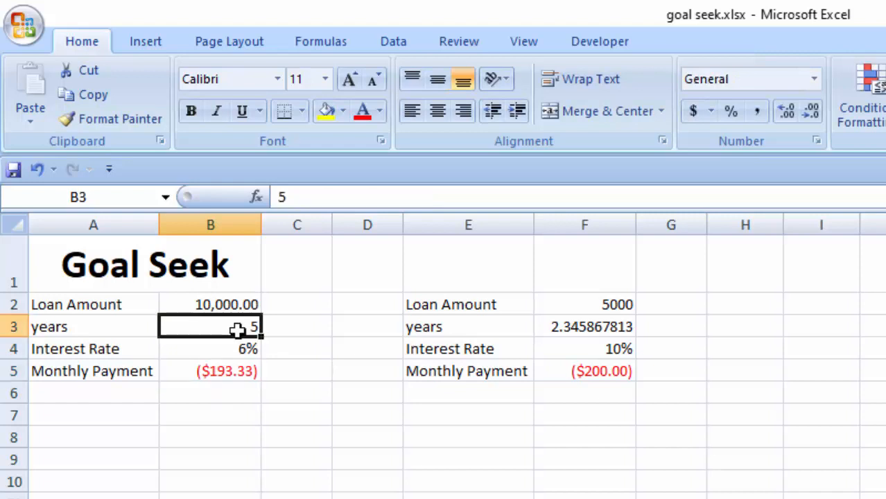
type("2")
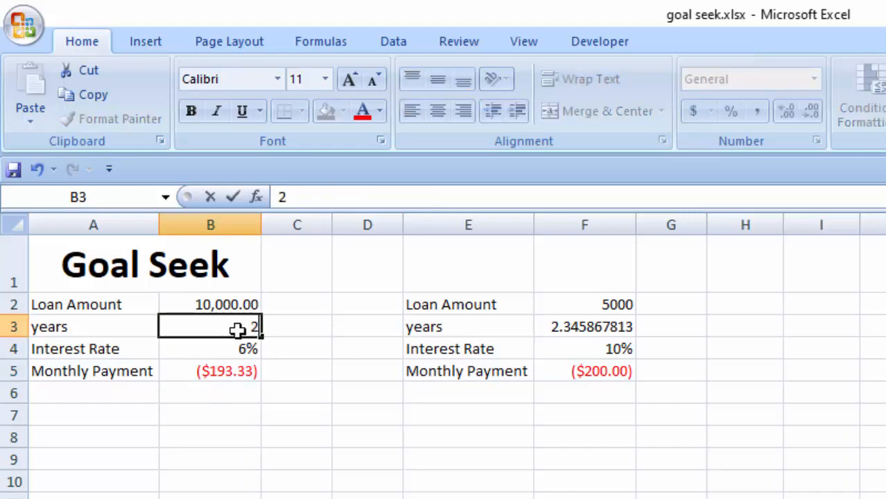
left_click(248, 410)
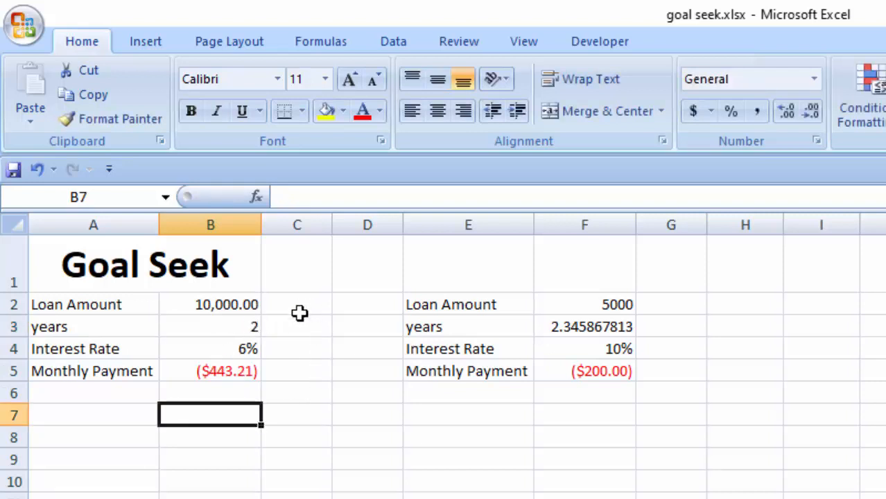
mouse_move(301, 319)
left_mouse_down()
mouse_move(312, 357)
mouse_move(313, 330)
left_mouse_up()
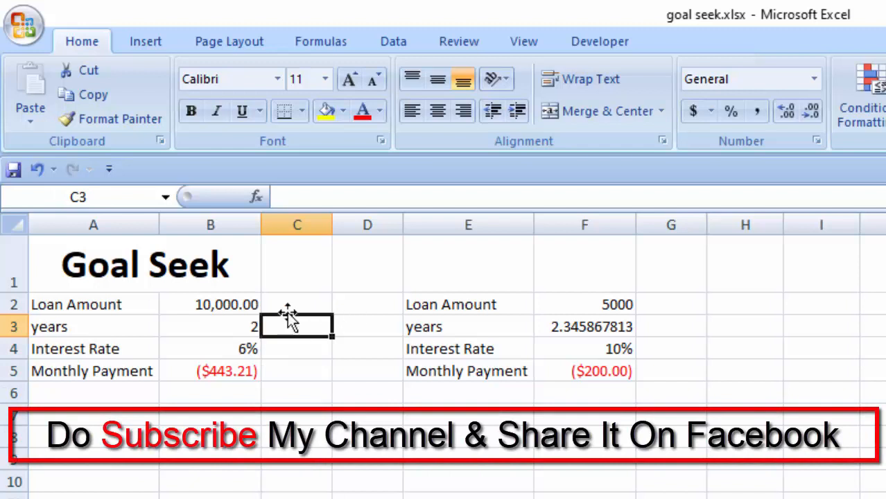
Step: Review the loan amount, years and monthly payment labels and values in A2:B5
left_click(215, 336)
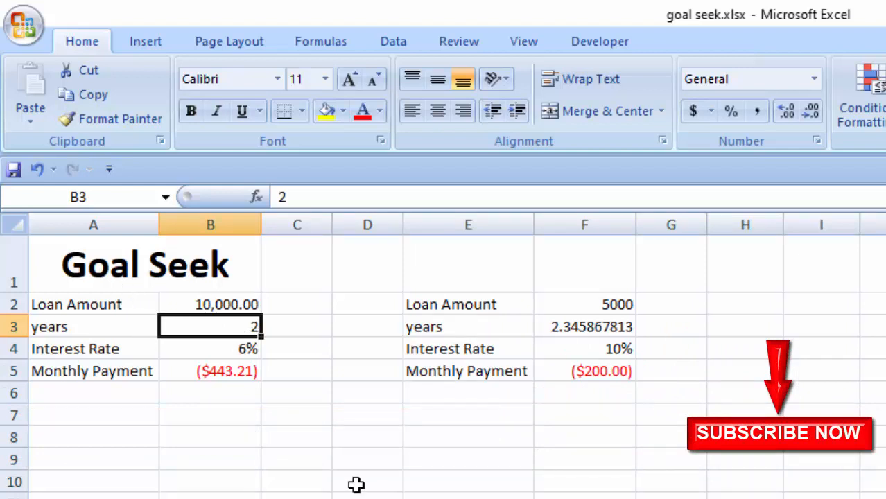
left_click(223, 401)
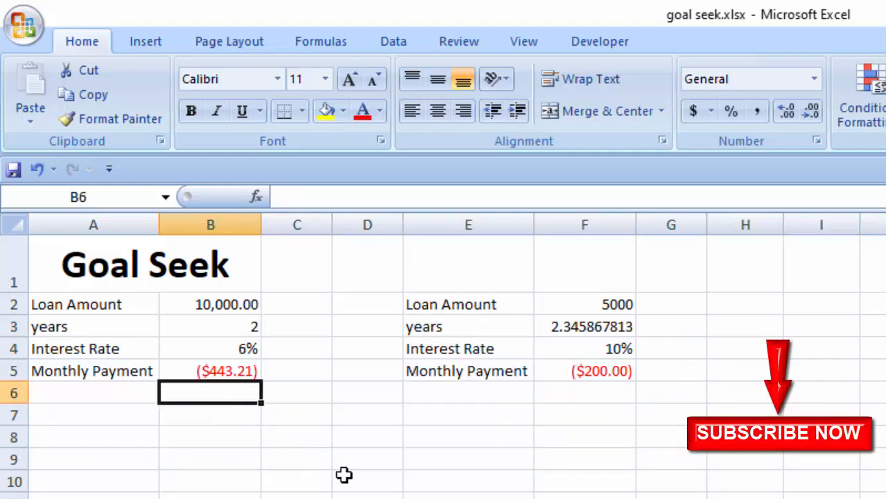
left_click(230, 303)
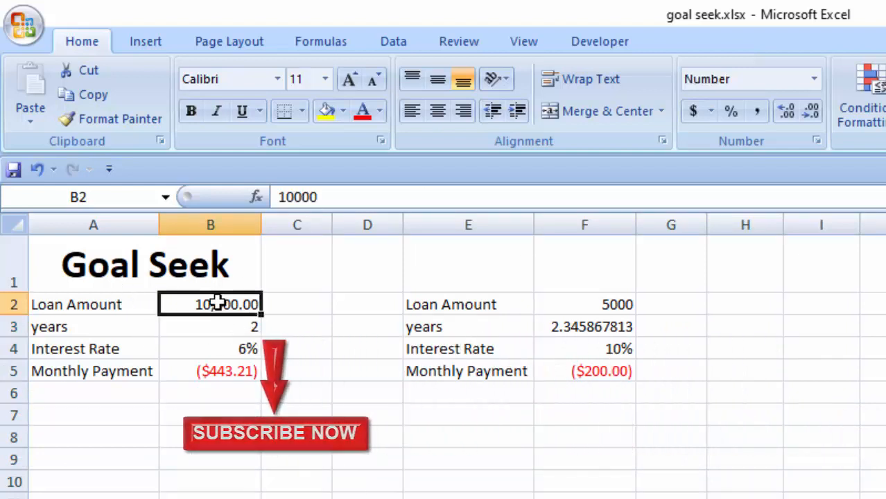
left_click(79, 303)
left_click(204, 304)
left_click(93, 331)
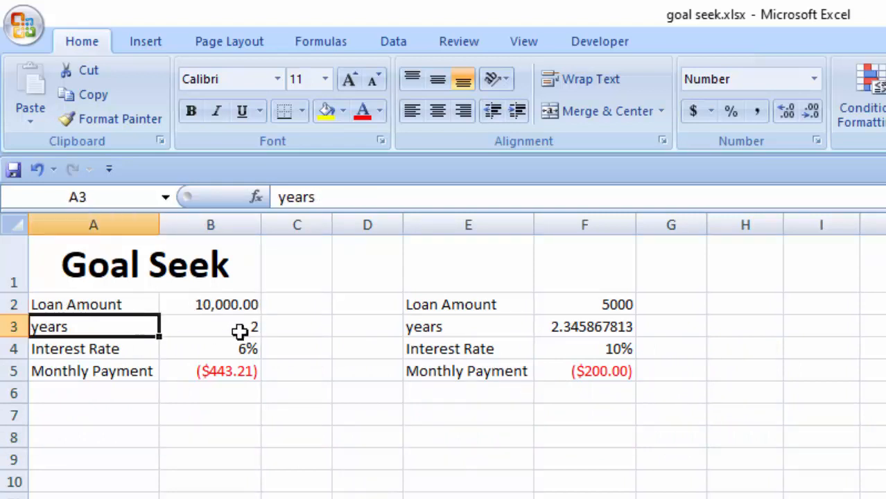
left_click(239, 332)
left_click(83, 361)
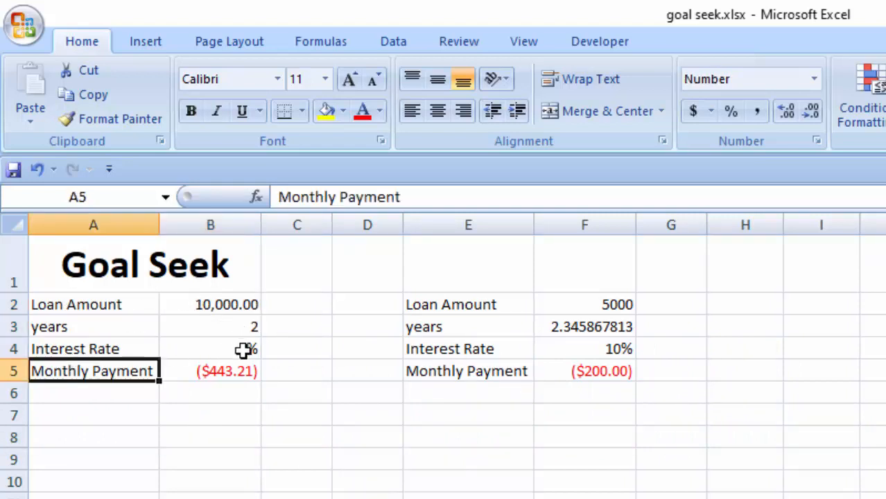
Step: Set the interest rate in B4 to 10% and check the monthly payment in B5
left_click(251, 353)
double_click(249, 352)
key("BackSpace")
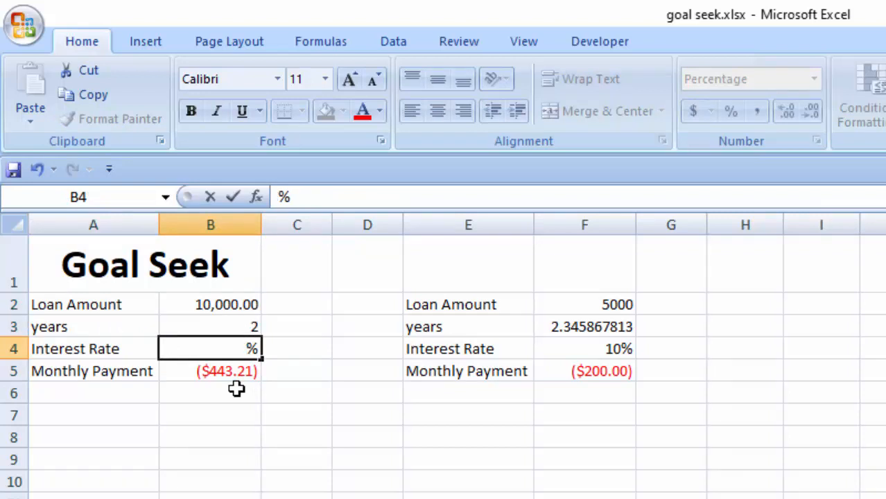
type("10")
key("Return")
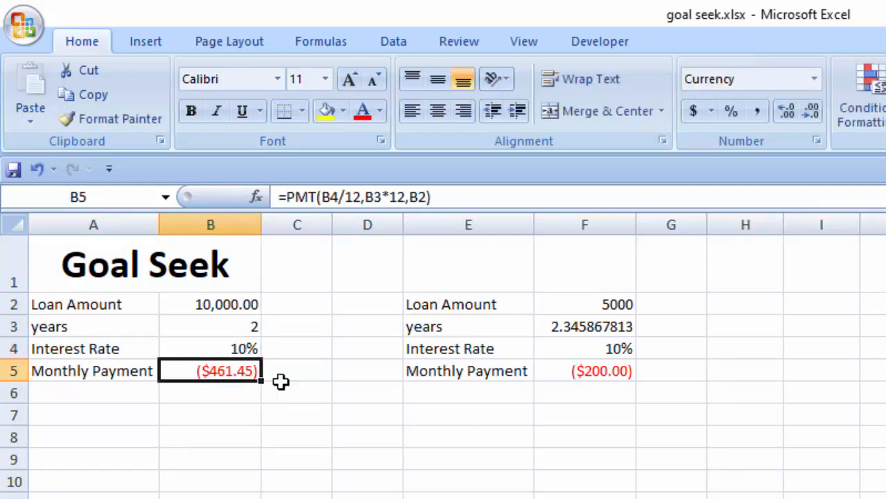
left_click(225, 434)
left_click(231, 371)
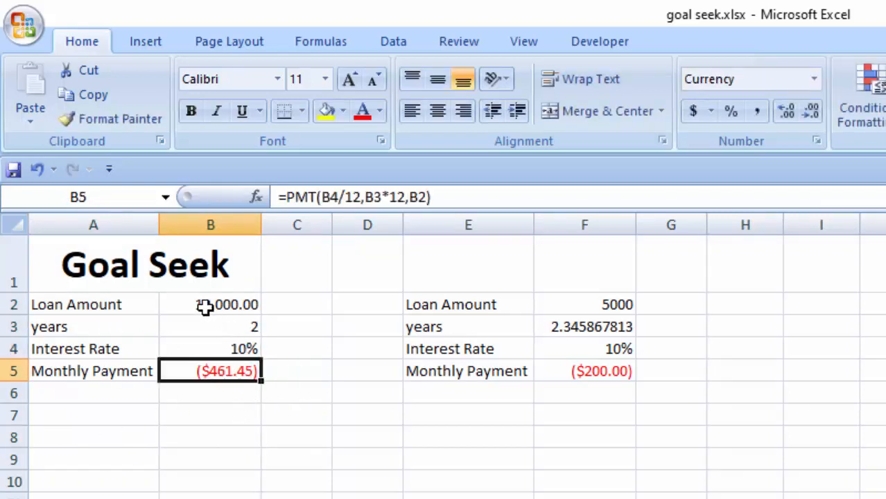
Step: Enter 24 in C3 beside the years value as the loan term in months
left_click(247, 332)
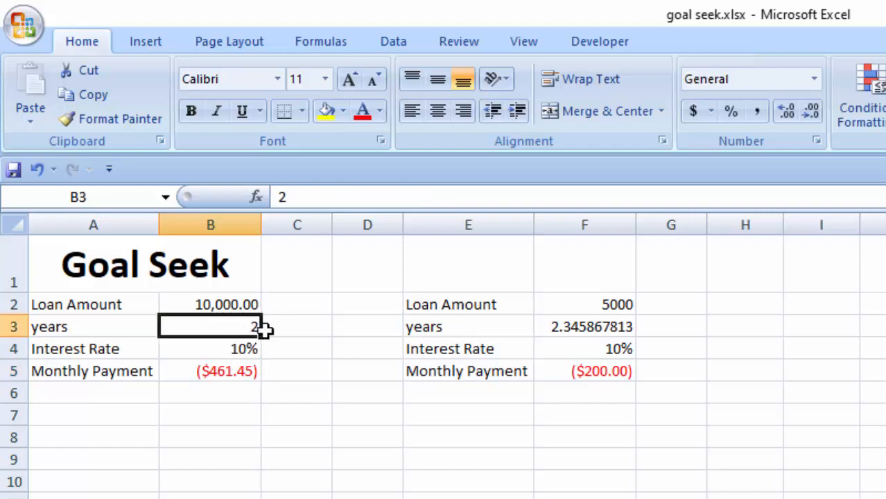
left_click_drag(283, 329, 328, 337)
type("24")
key("Return")
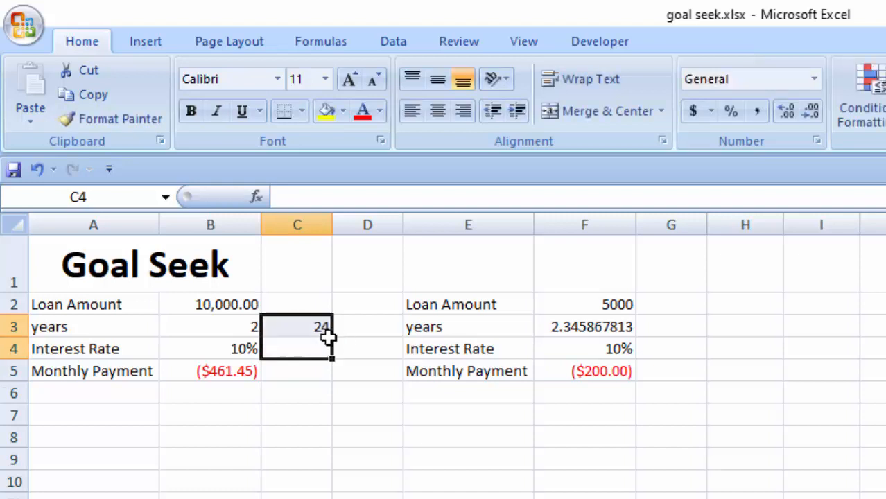
key("Down")
key("Down")
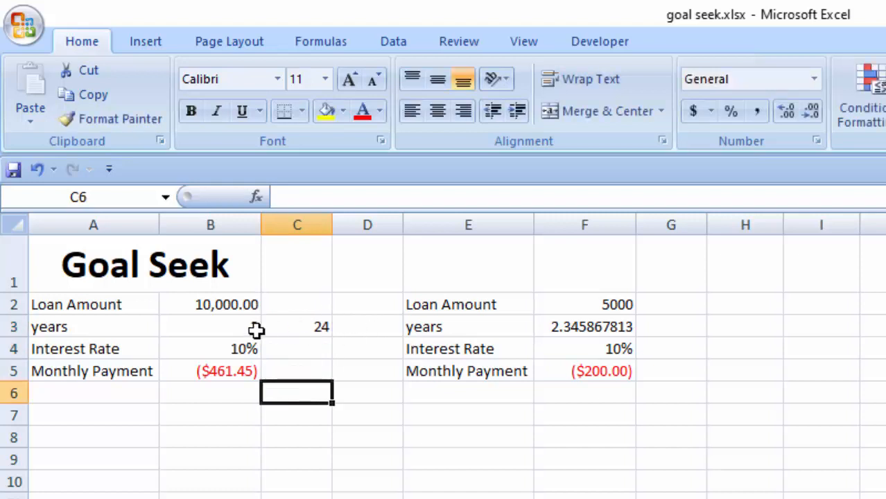
left_click(303, 333)
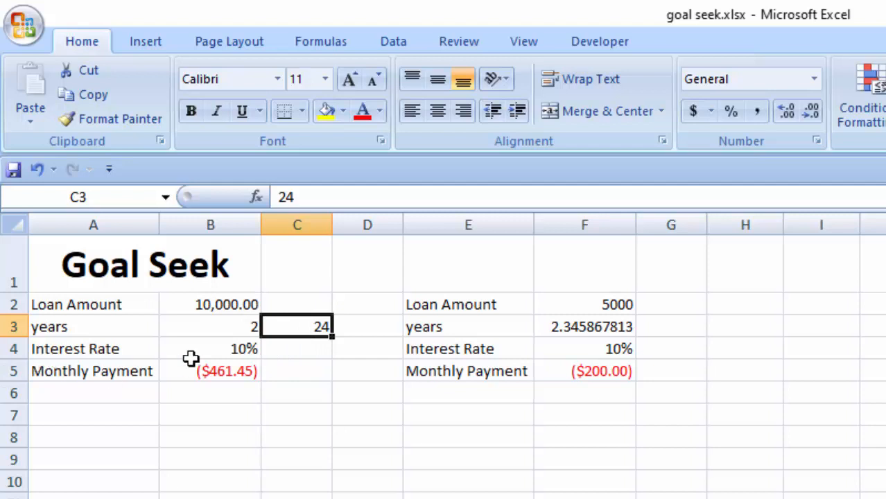
Step: Examine the interest rate in B4 and the monthly payment formula in B5
left_click(238, 355)
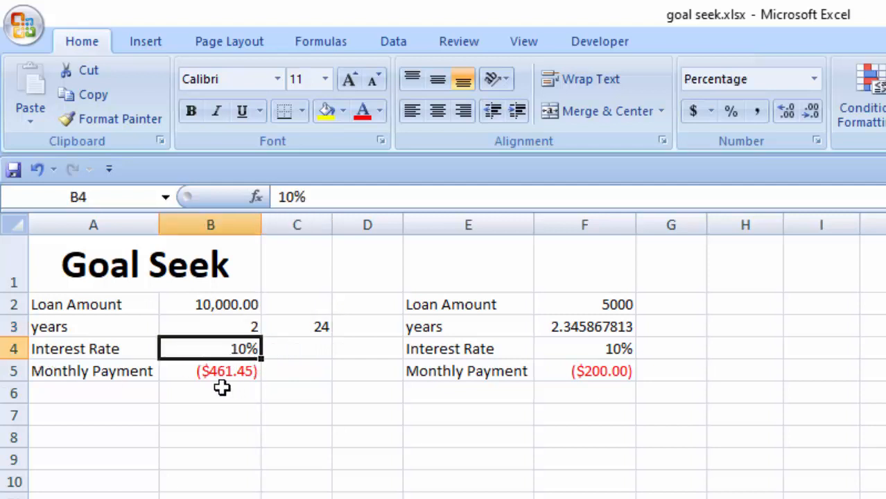
left_click(212, 371)
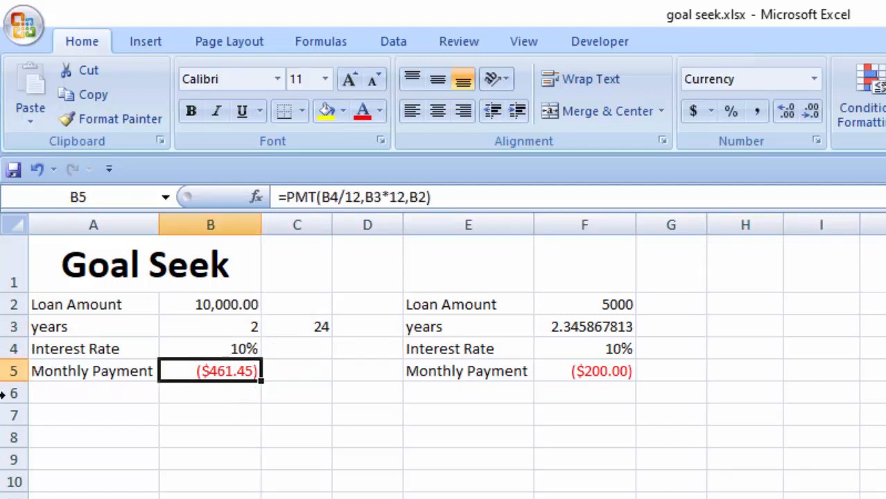
left_click(218, 421)
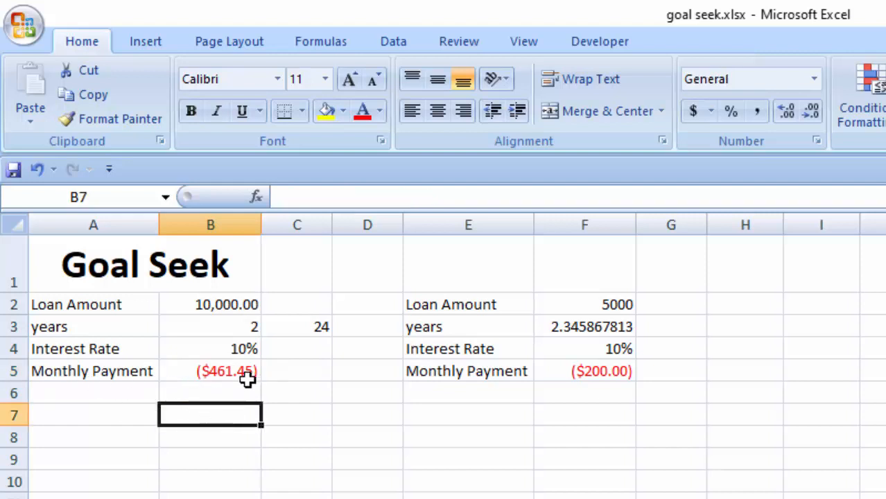
left_click(177, 373)
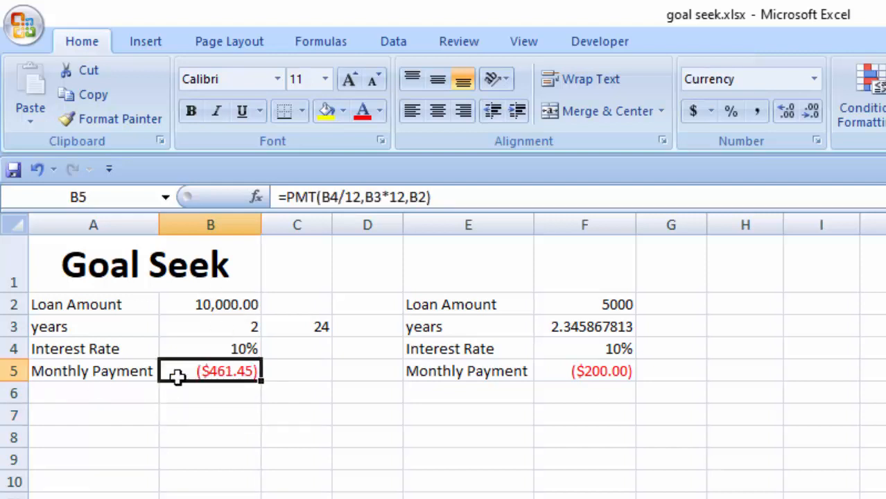
left_click(239, 388)
left_click(221, 369)
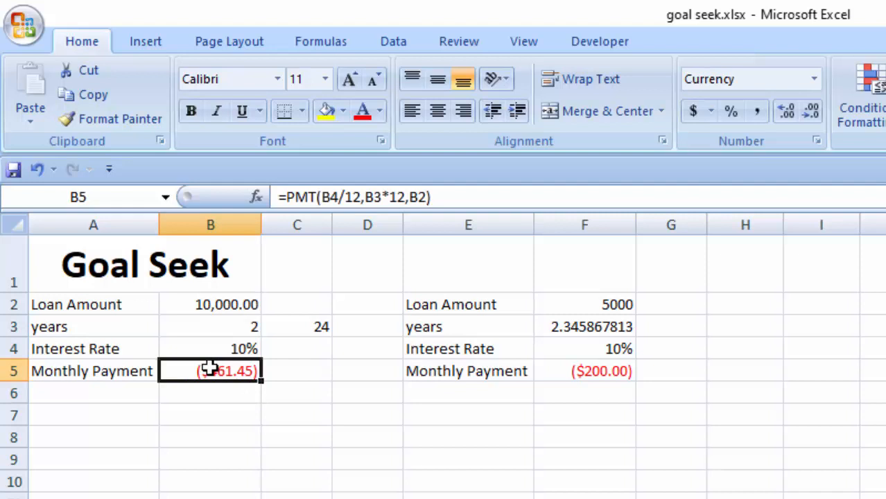
left_click(248, 409)
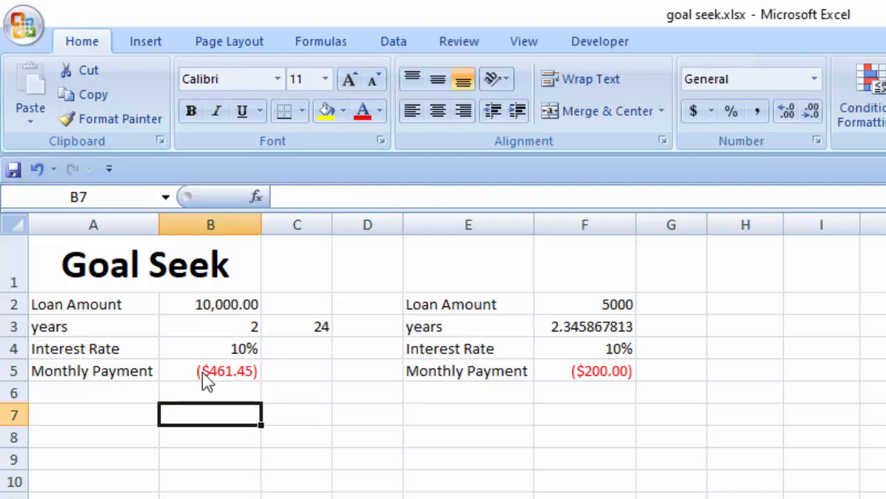
left_click(211, 377)
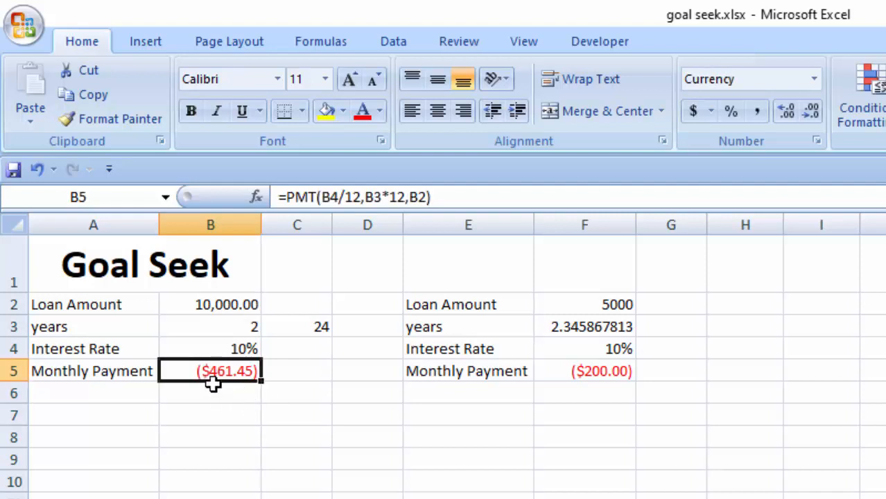
left_click(201, 394)
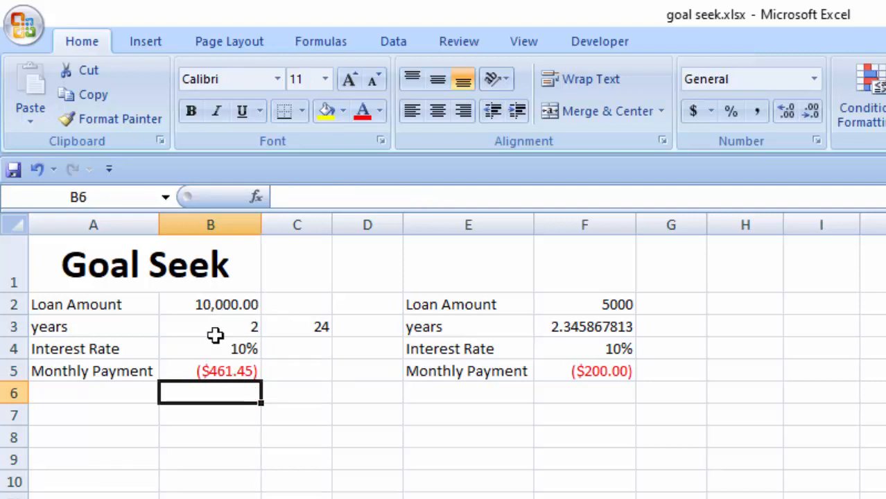
Step: Set the interest rate in B4 to 15%
double_click(240, 347)
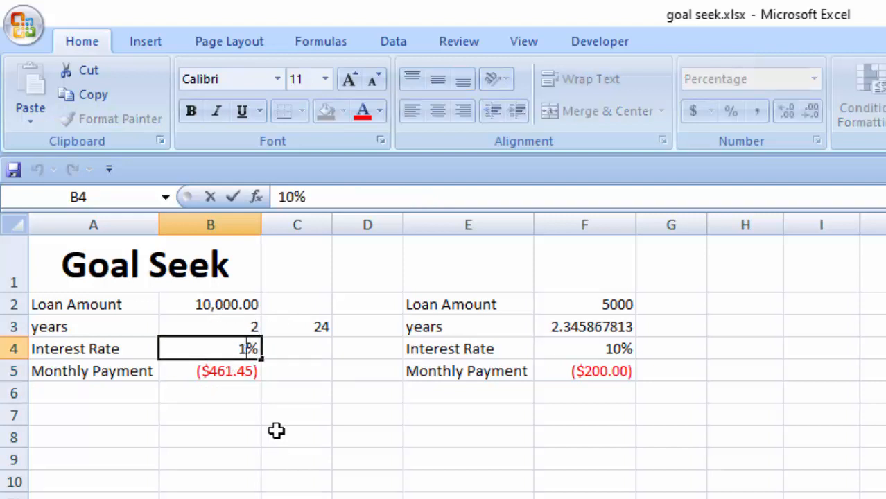
type("5")
key("Return")
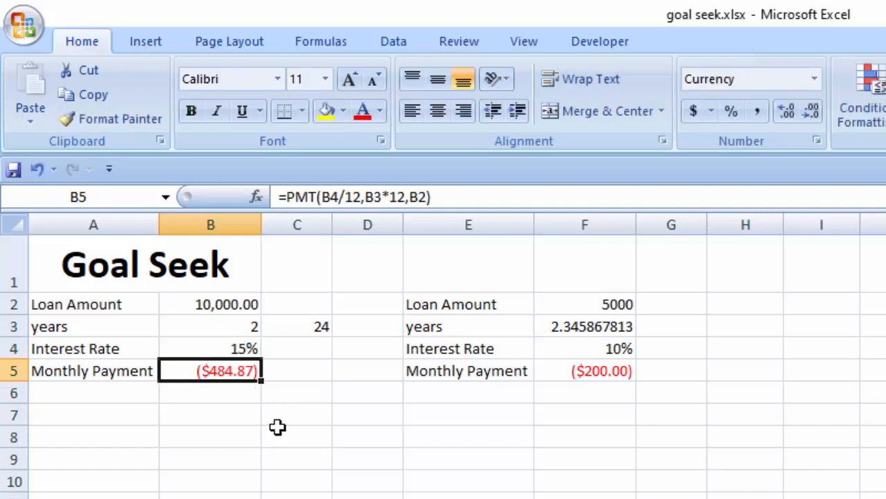
left_click(193, 428)
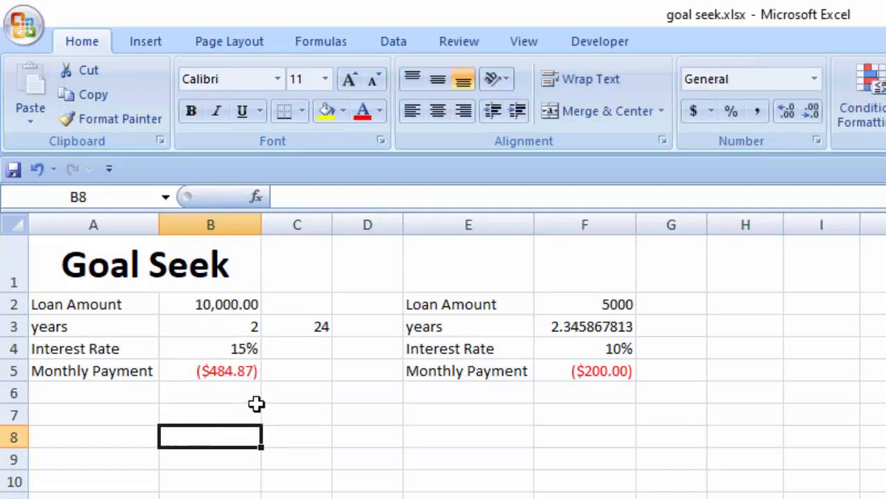
key("Up")
Step: Clear the monthly payment formula from B5
left_click(231, 368)
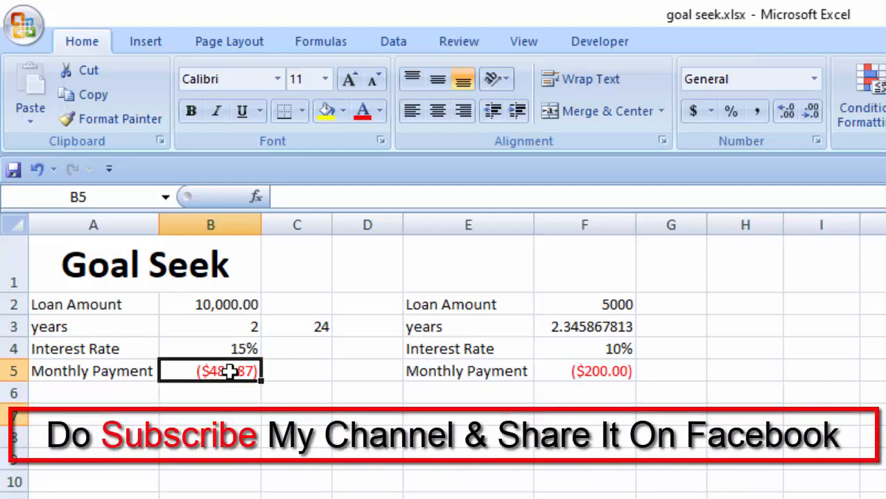
key("Delete")
left_click(259, 410)
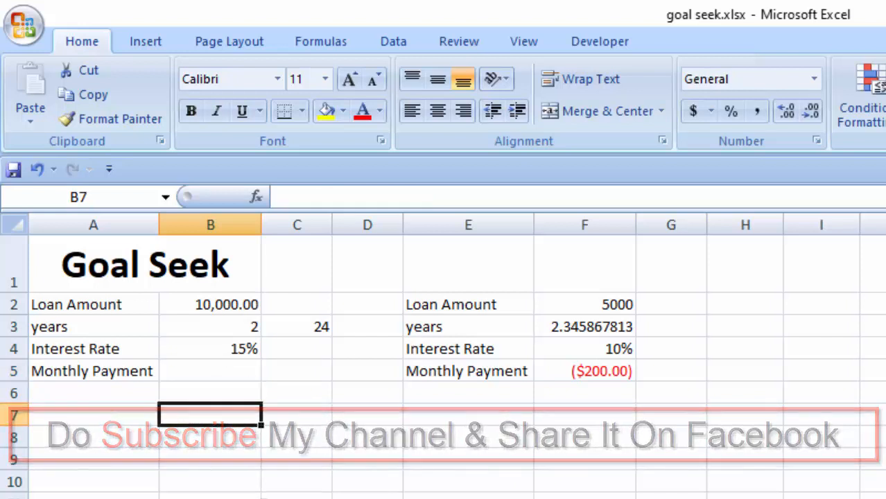
left_click_drag(135, 479, 147, 461)
left_click_drag(213, 372, 277, 498)
left_click(257, 498)
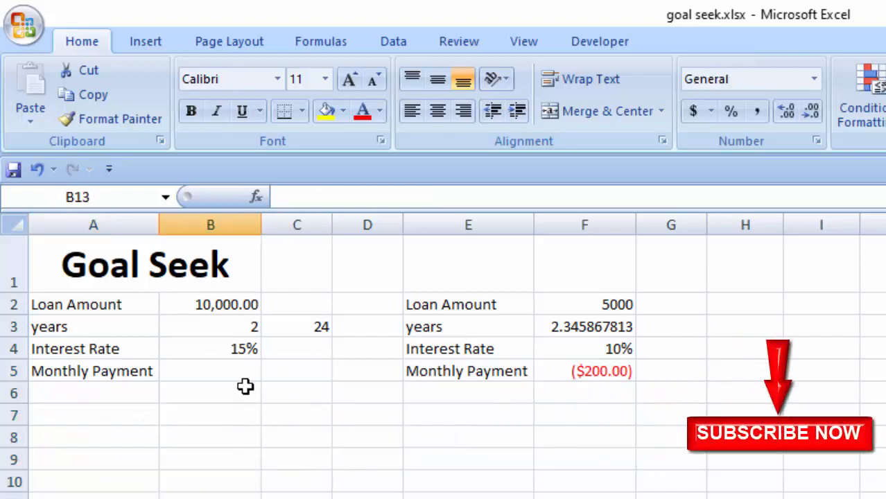
Step: Start a PMT formula in B5 with the interest rate in B4 divided by 12 as the rate argument
left_click(236, 369)
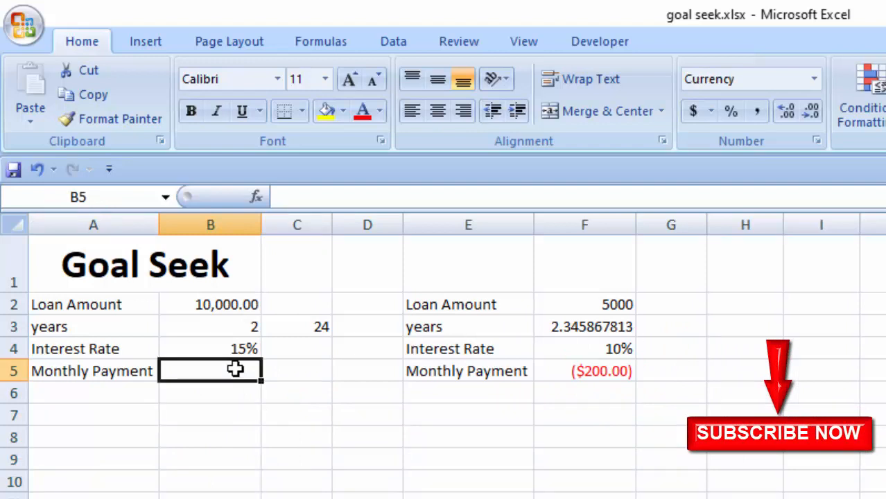
type("=")
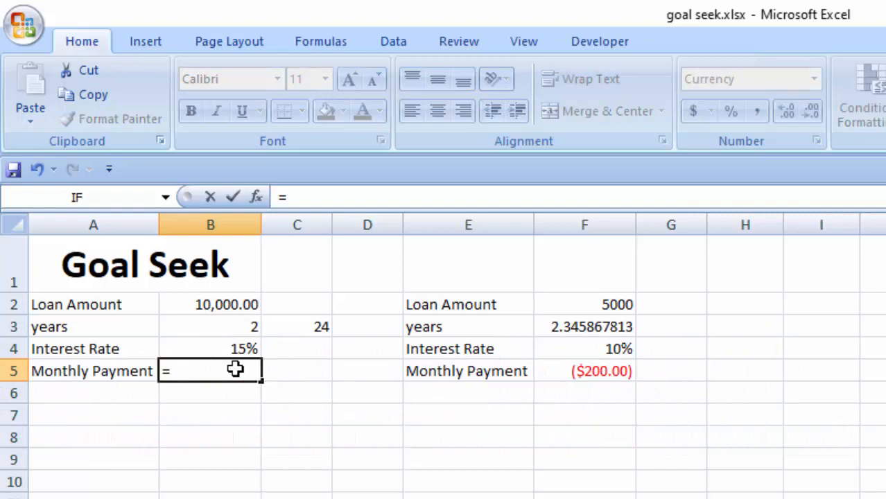
type("pmt")
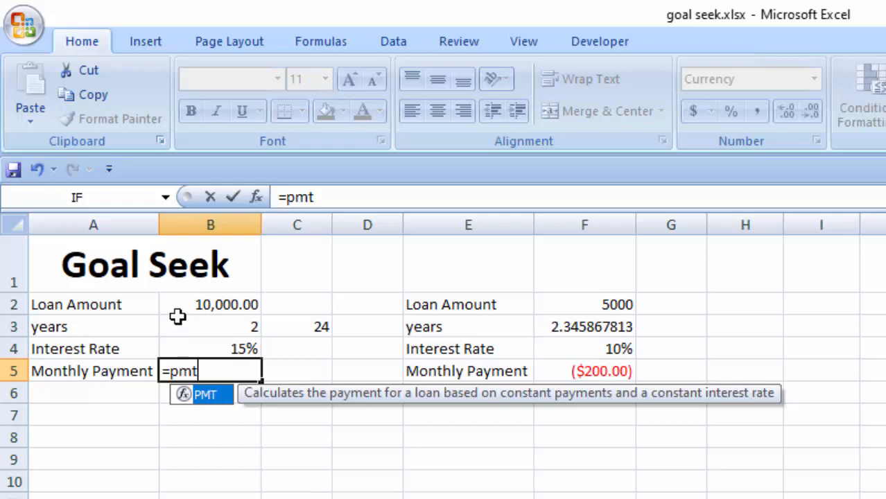
double_click(208, 395)
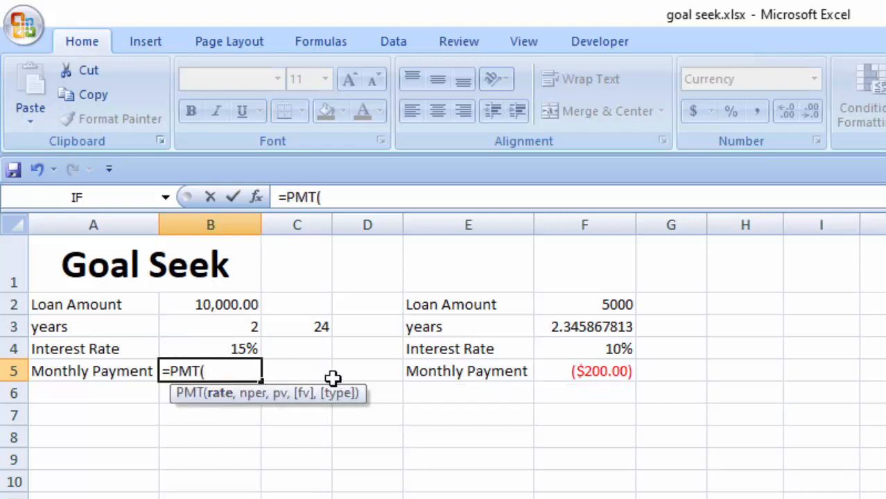
left_click(237, 349)
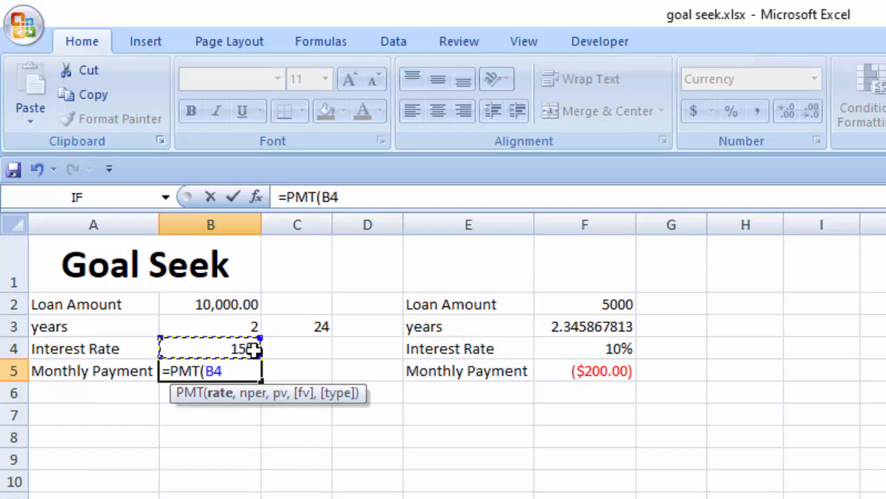
type("/12")
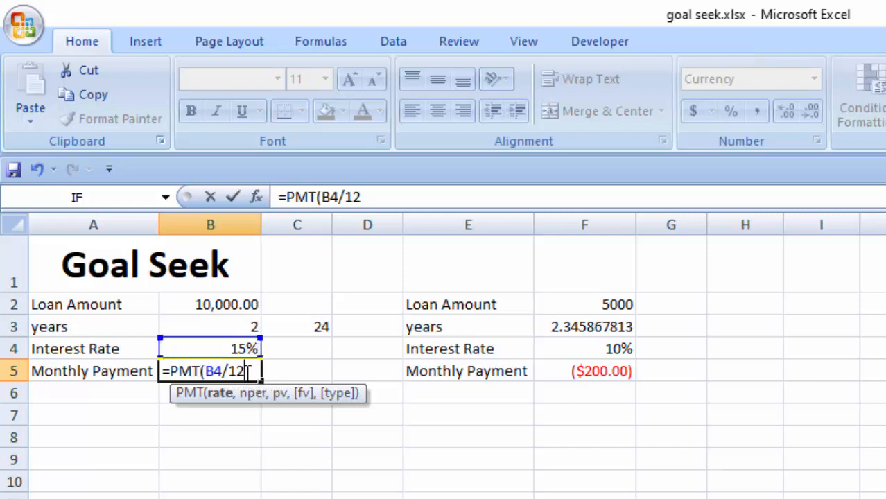
left_click_drag(247, 371, 230, 371)
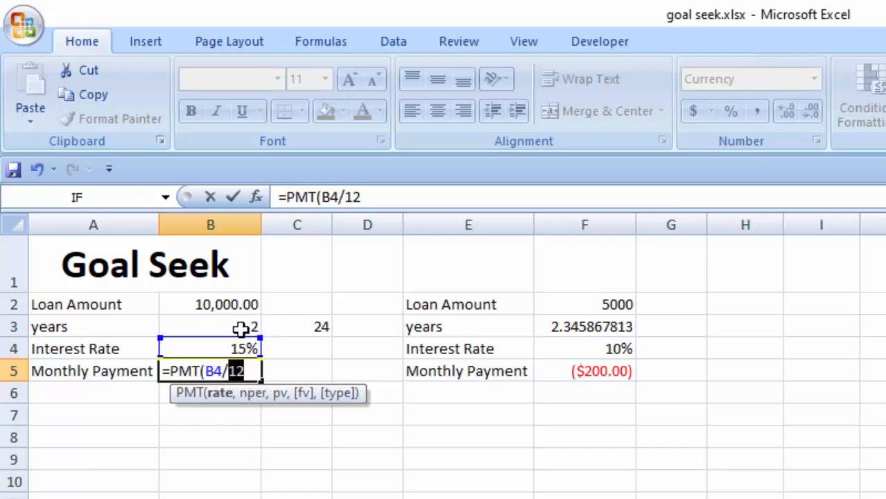
left_click(250, 371)
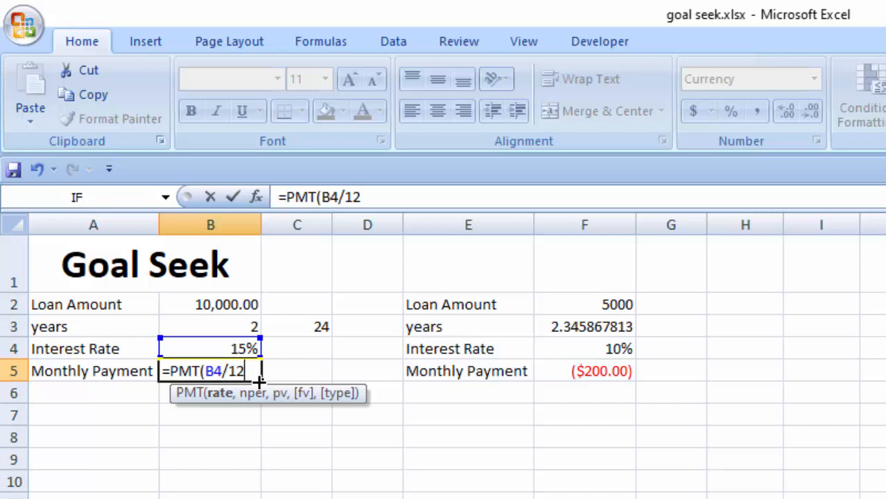
type(",")
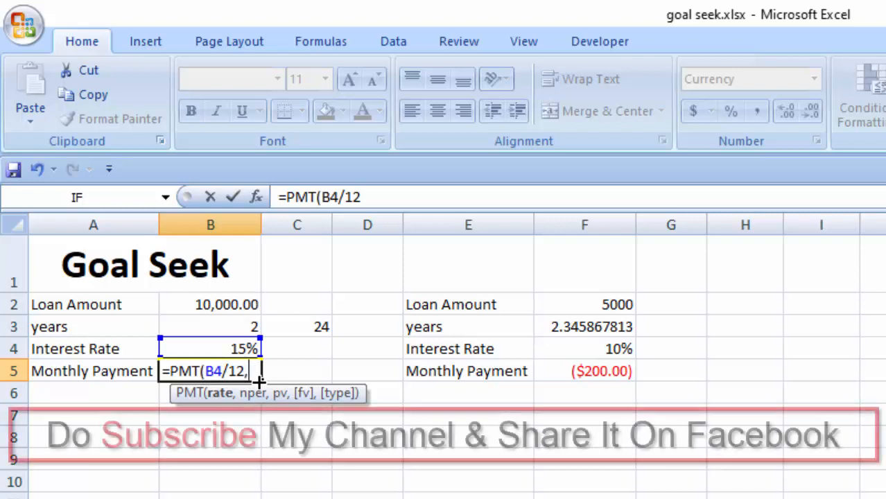
Step: Complete the PMT formula in B5 with B3*12 as the number of periods and B2 as the present value
left_click(229, 324)
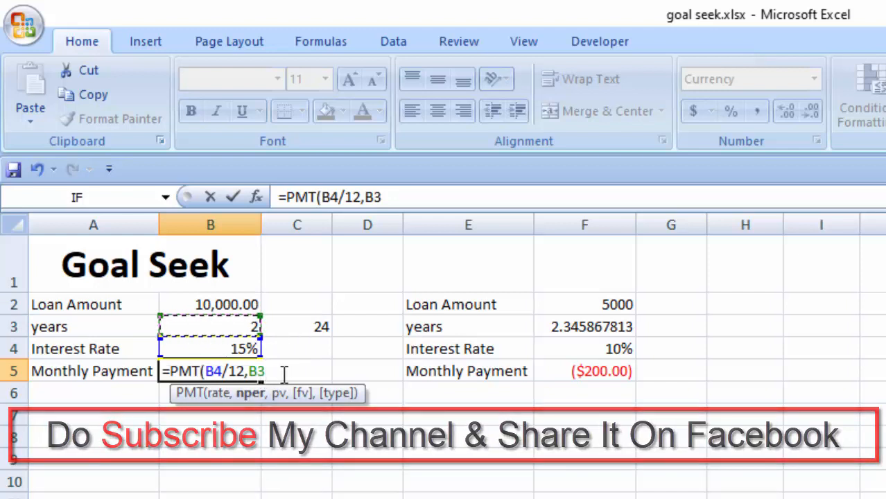
type("*")
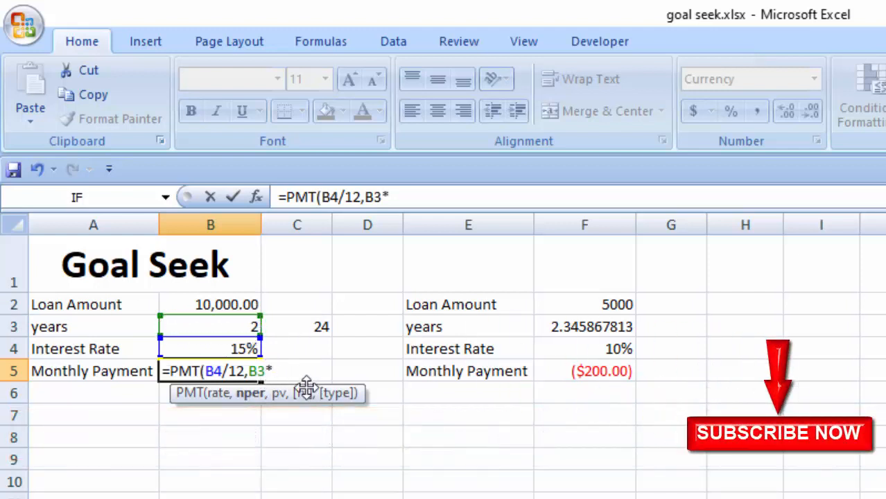
type("12,")
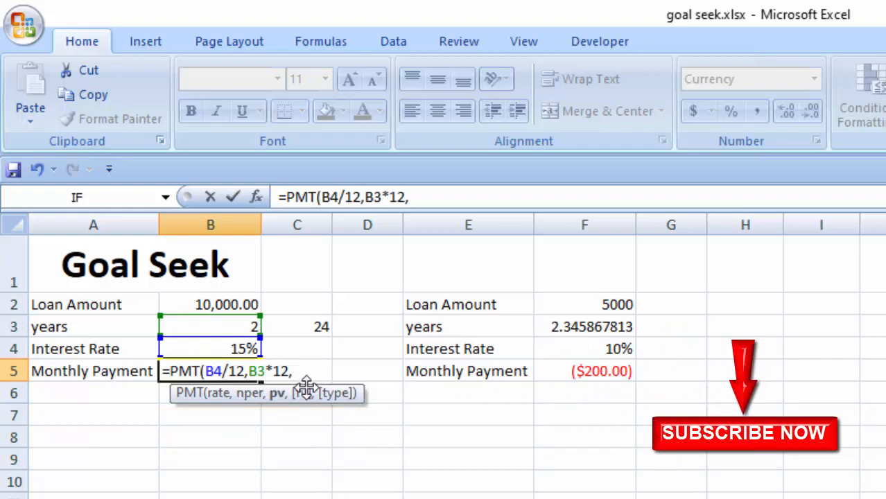
left_click(233, 303)
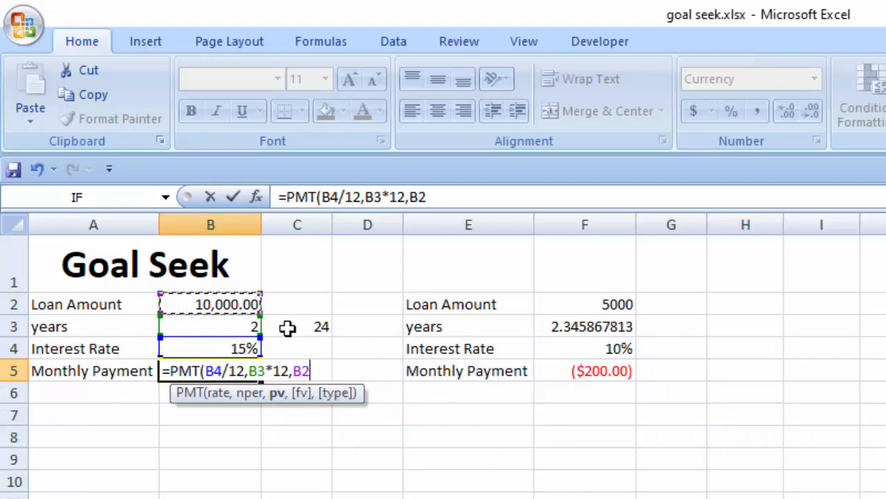
type(")")
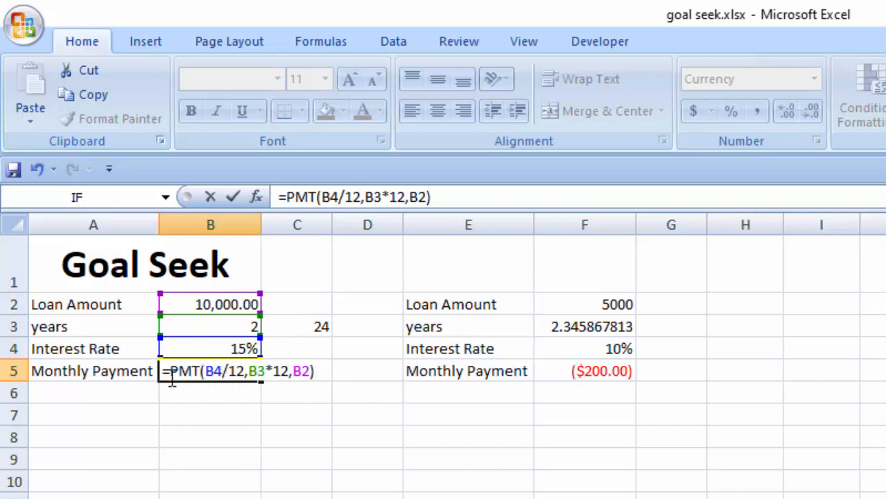
Step: Review the function name and the rate, period and loan amount arguments of the PMT formula in B5, and commit the formula
left_click_drag(171, 375, 164, 374)
left_click_drag(170, 371, 203, 371)
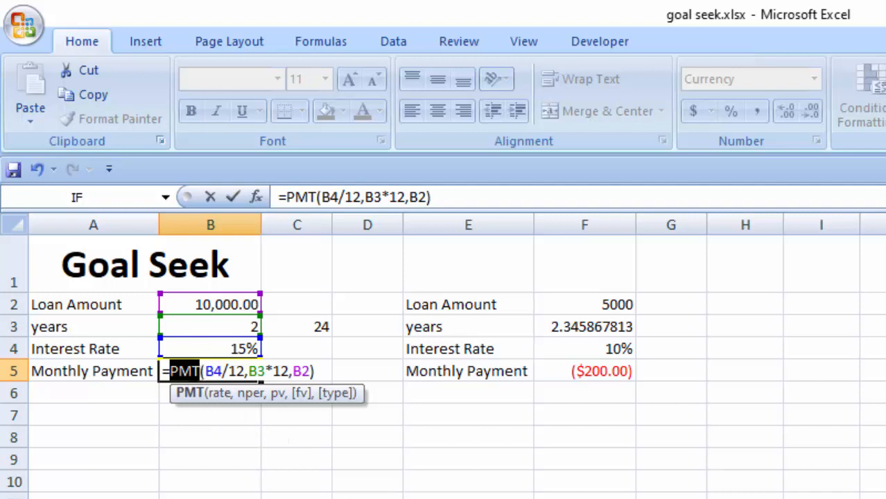
left_click_drag(206, 371, 222, 370)
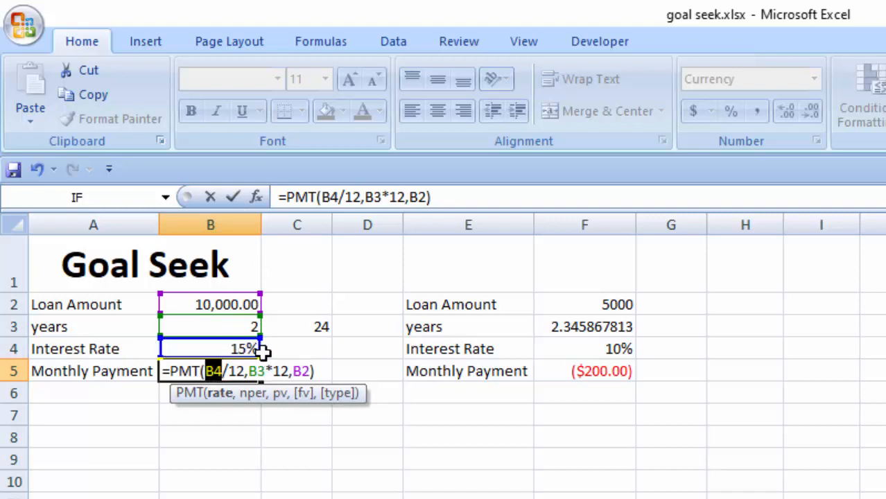
left_click(231, 373)
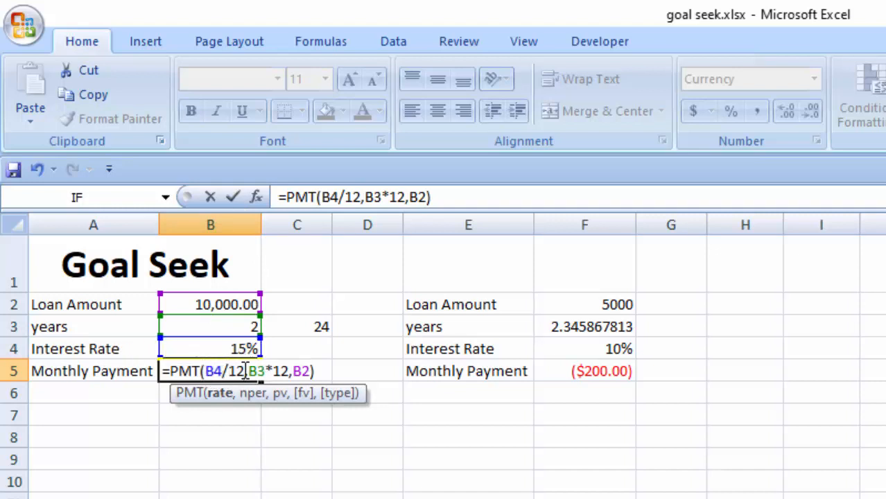
left_click_drag(244, 371, 207, 371)
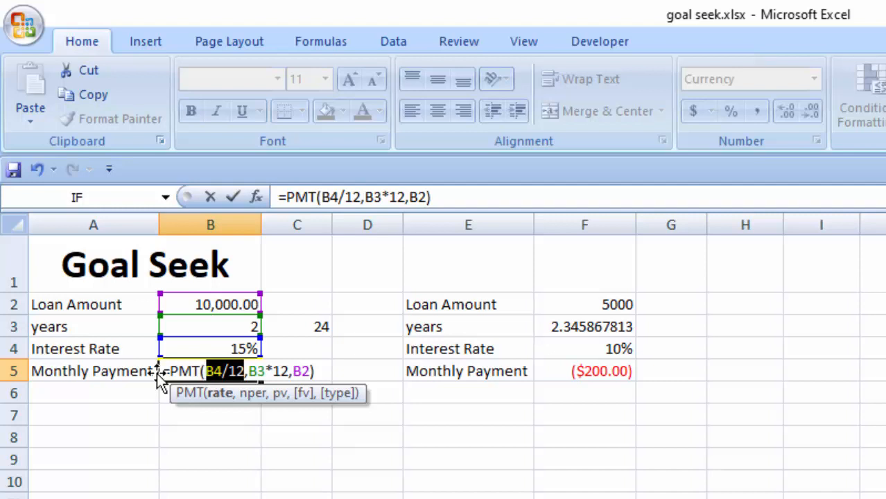
left_click(242, 372)
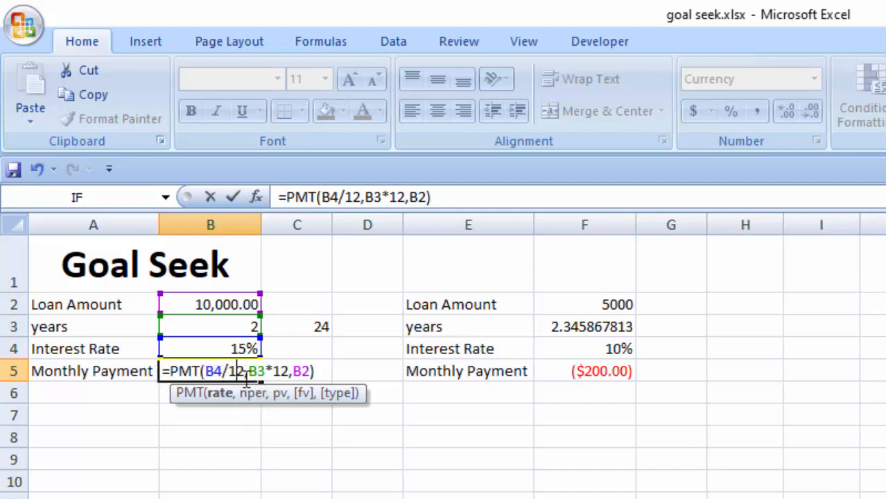
left_click_drag(245, 372, 267, 372)
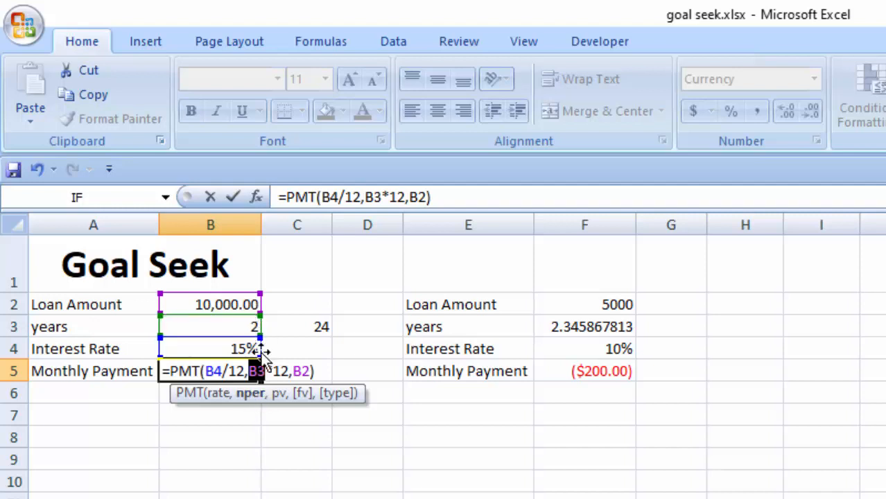
left_click(278, 373)
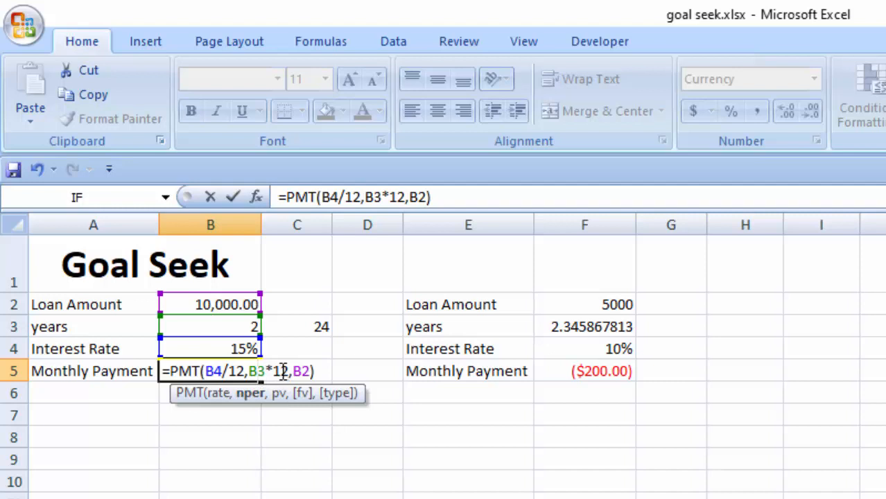
left_click_drag(272, 373, 290, 381)
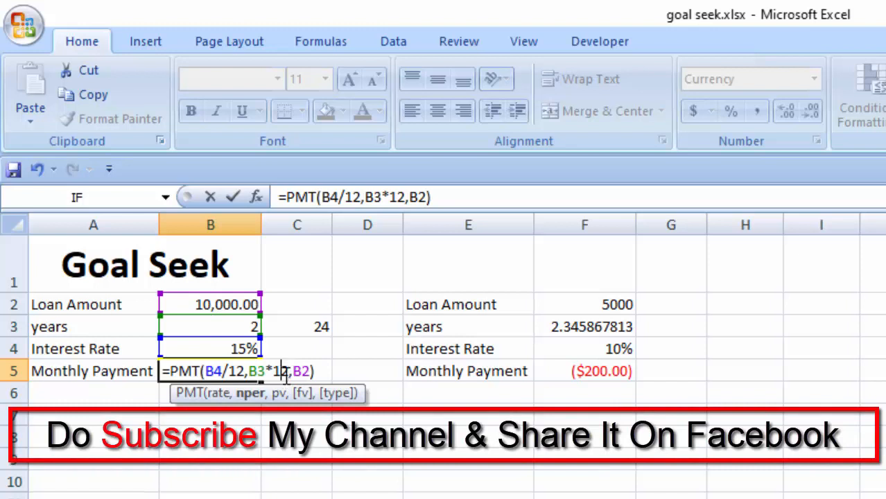
mouse_move(294, 371)
left_mouse_down()
mouse_move(302, 373)
mouse_move(287, 373)
left_mouse_up()
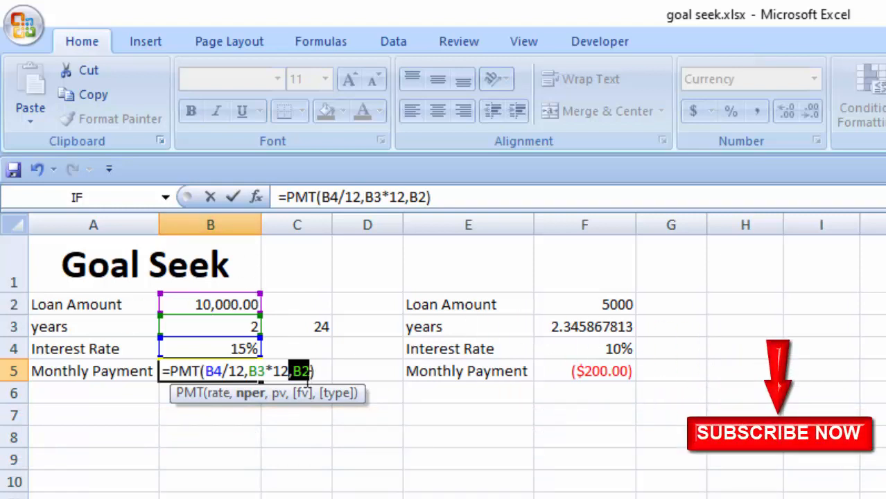
key("Return")
key("Down")
key("Down")
Step: Examine the loan amount, years, interest rate and monthly payment in B2 to B5
left_click(210, 303)
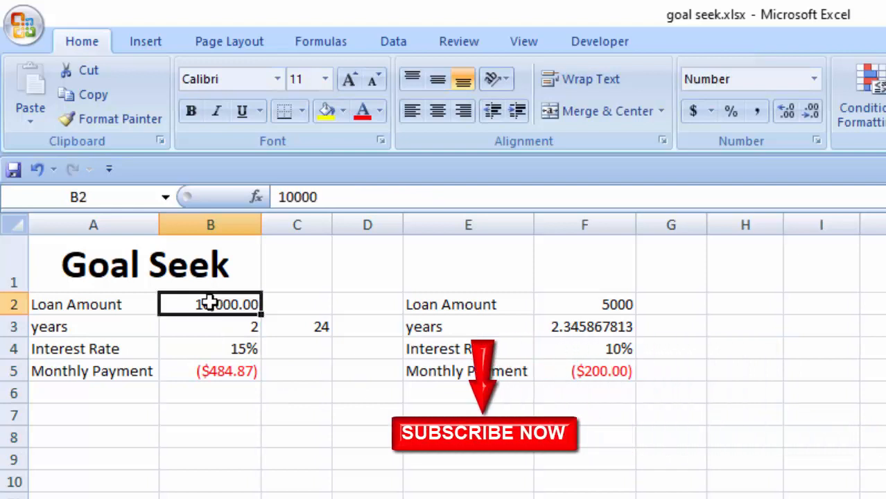
double_click(246, 348)
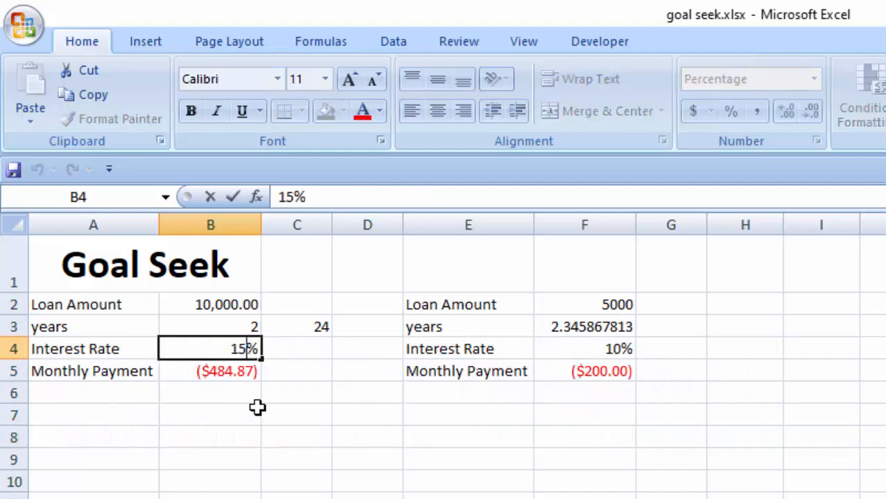
left_click(207, 307)
left_click(243, 328)
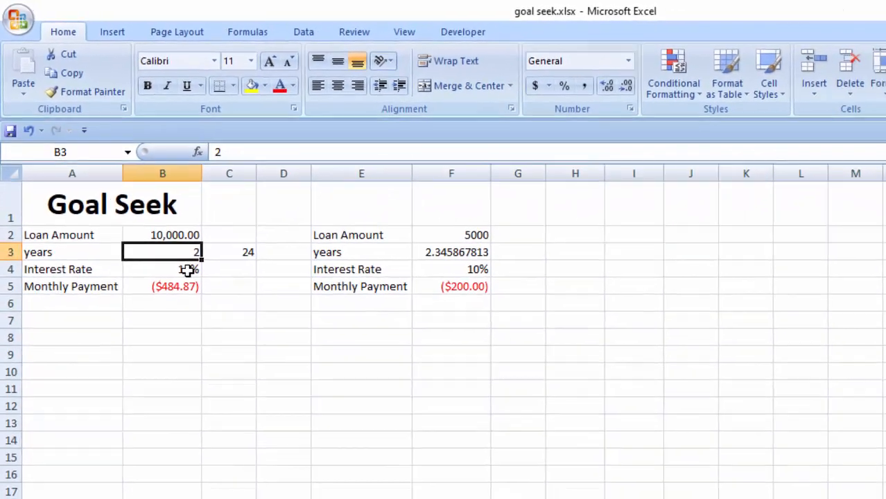
left_click(236, 348)
left_click(142, 286)
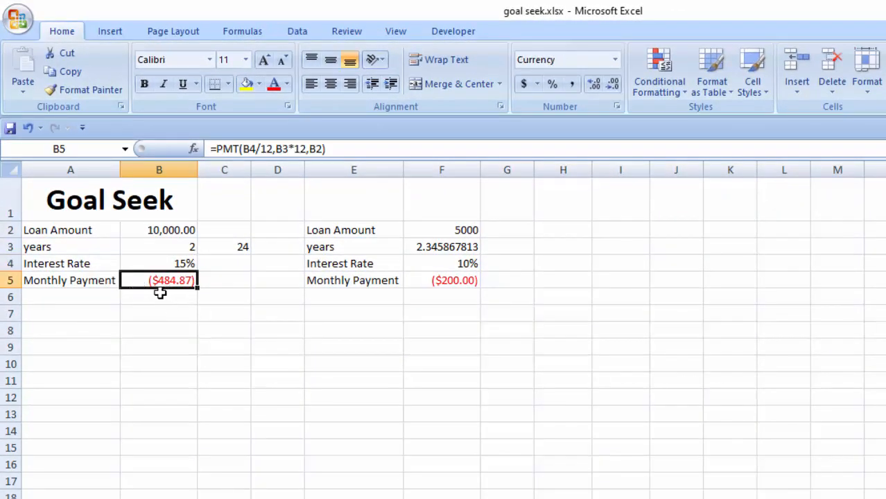
Step: Enter 484 in B11 as the monthly payment and 24 in C11 as the number of months
left_click(160, 377)
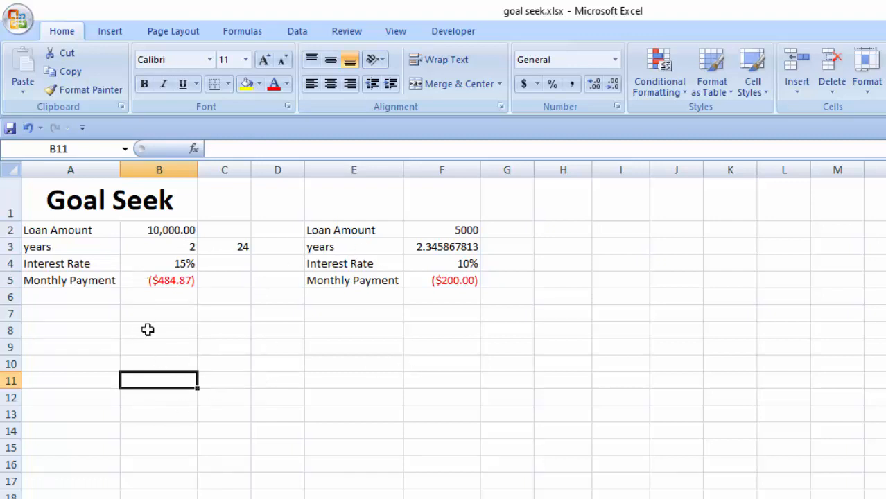
type("1000")
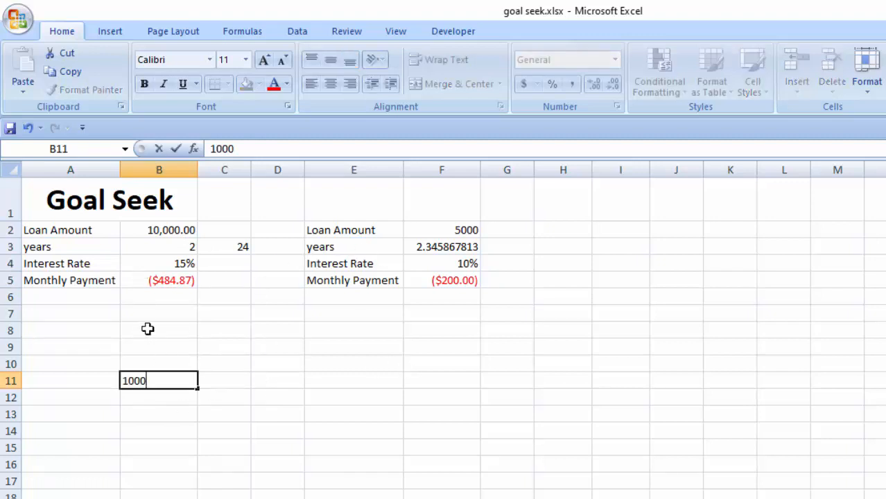
key("BackSpace")
key("BackSpace")
key("BackSpace")
key("BackSpace")
key("Return")
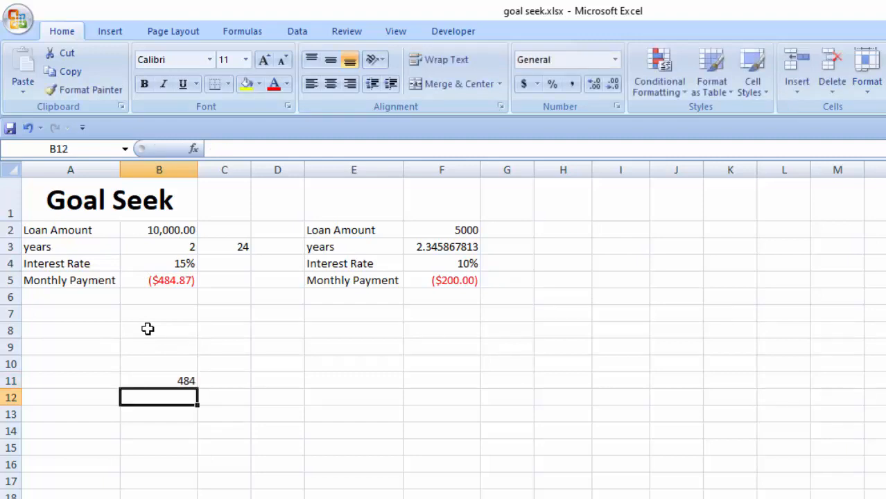
left_click(236, 381)
type("24")
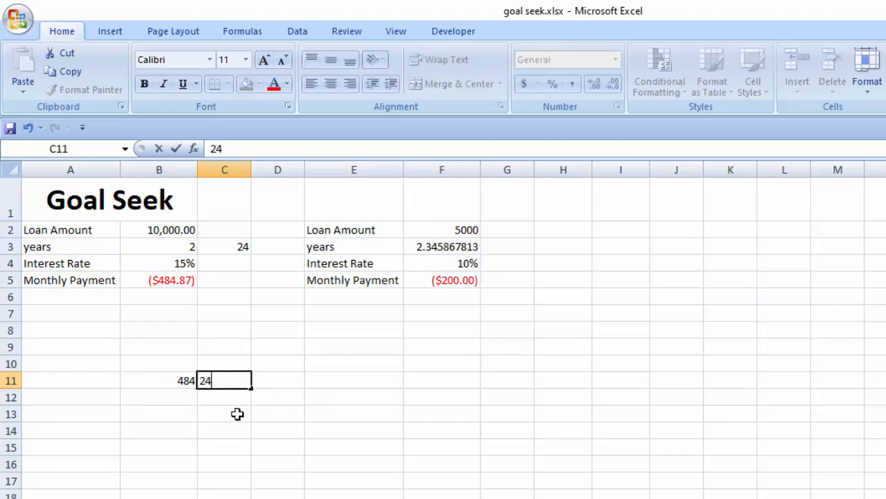
Step: Calculate the total repayment in C13 by multiplying B11 by C11, and enter a period in C14
left_click(234, 415)
type("=")
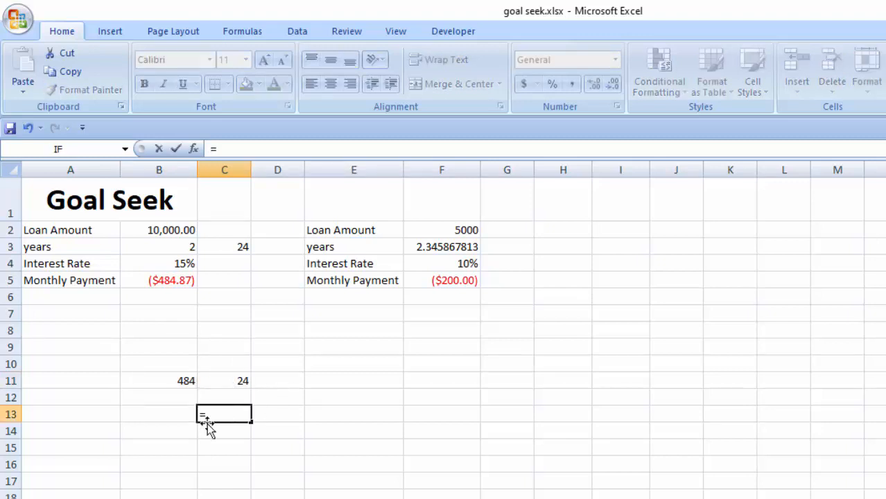
left_click(188, 379)
type("*")
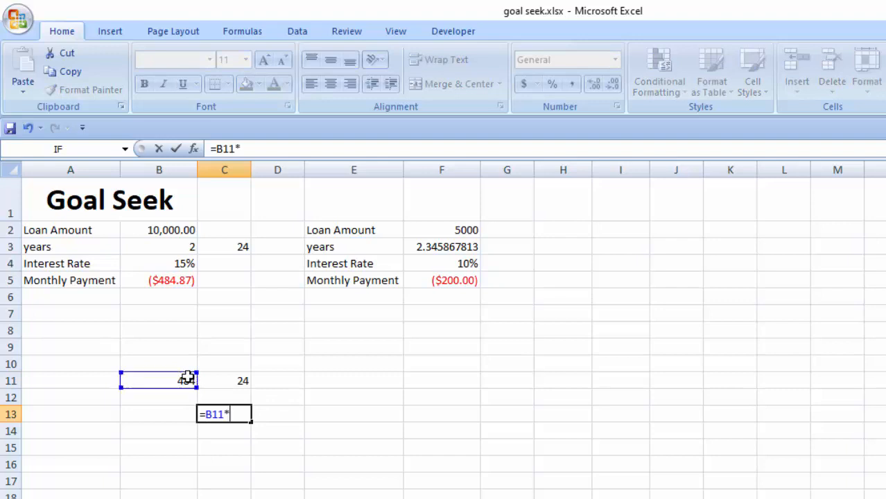
left_click(231, 382)
key("Return")
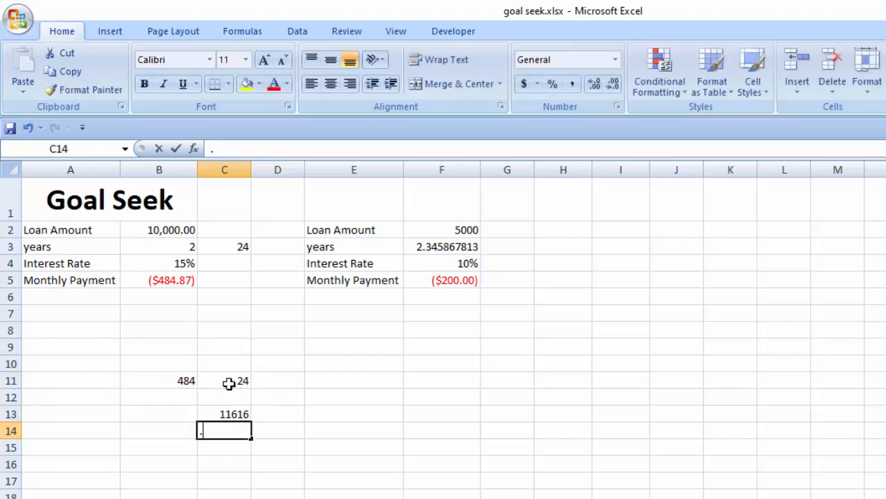
type(".")
left_click(216, 460)
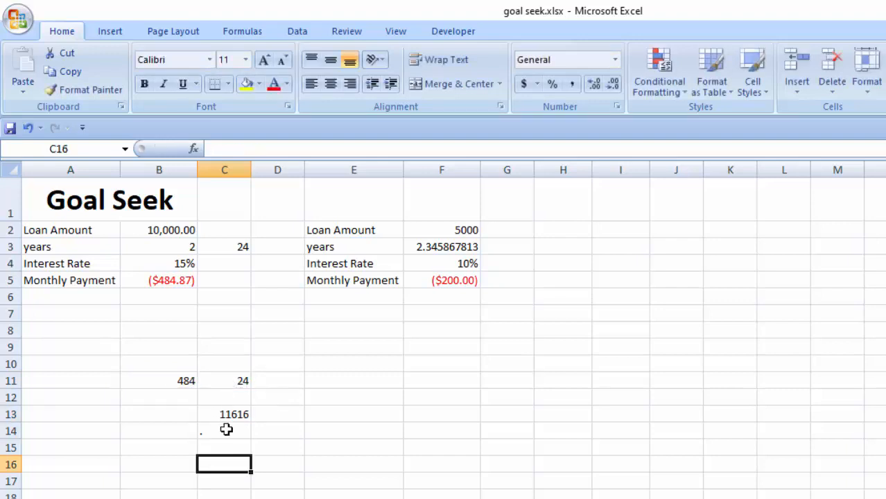
Step: Clear the stray period from C14 below the total repayment
left_click(225, 434)
key("BackSpace")
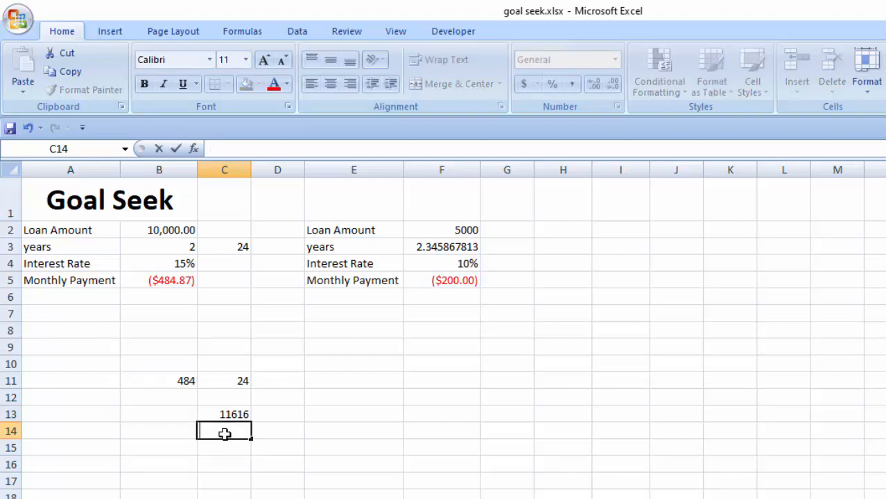
left_click(253, 469)
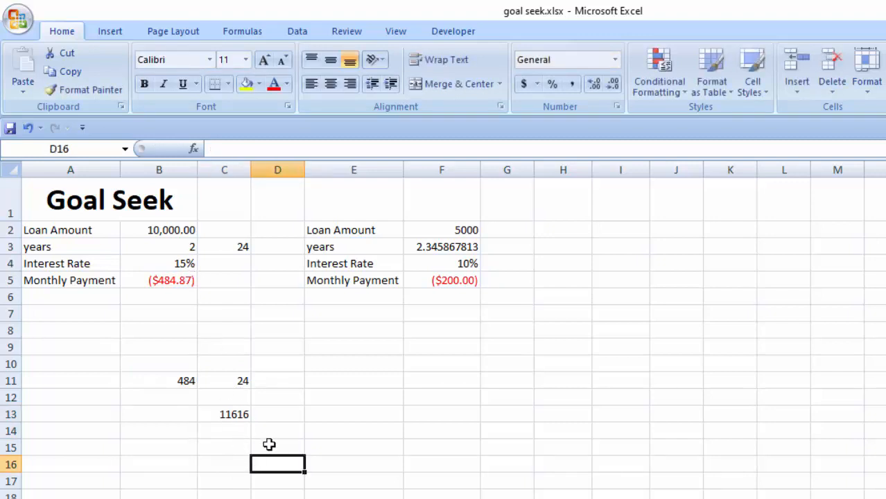
Step: Check the total repayment in C13 and enter 1616 in C15 as the interest amount
left_click(230, 431)
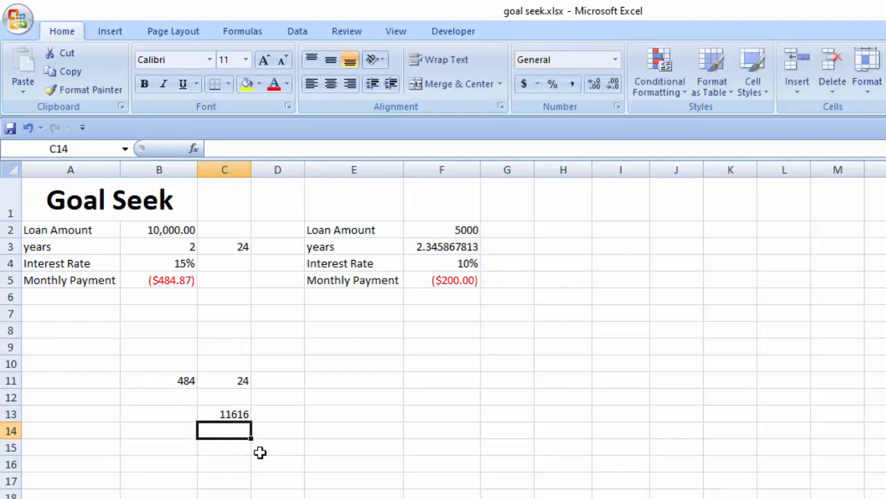
left_click(238, 414)
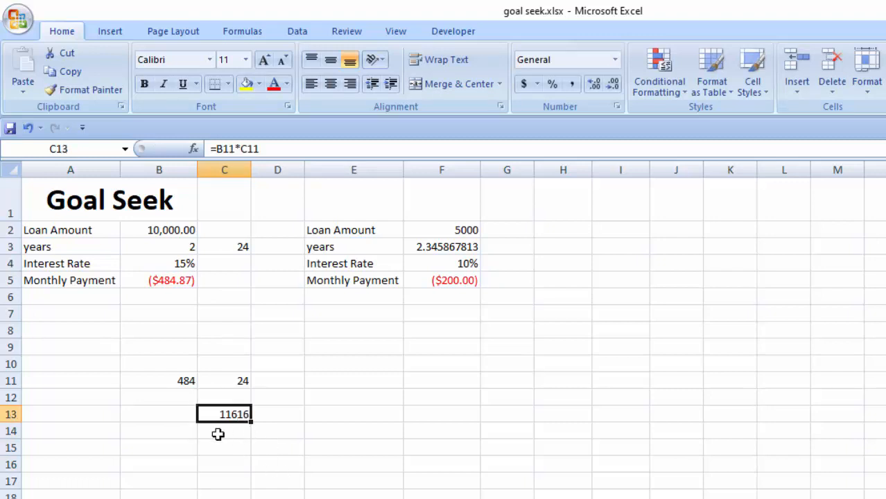
left_click(229, 435)
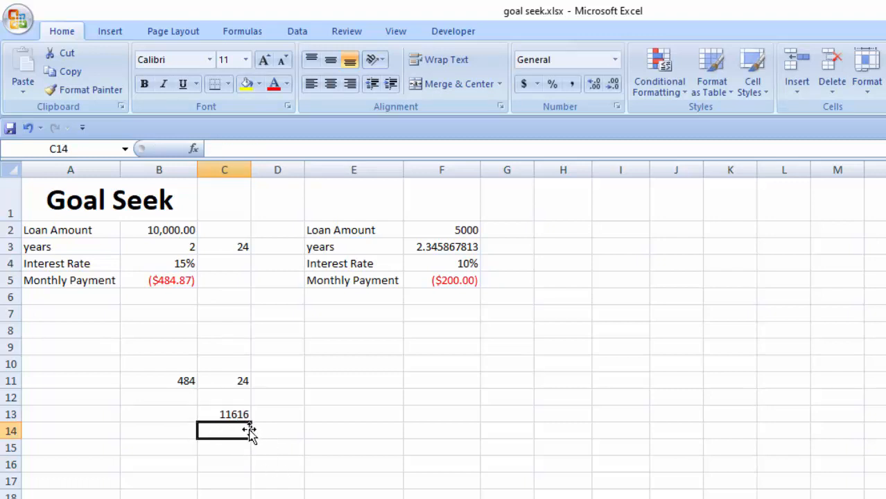
left_click(269, 415)
left_click(240, 415)
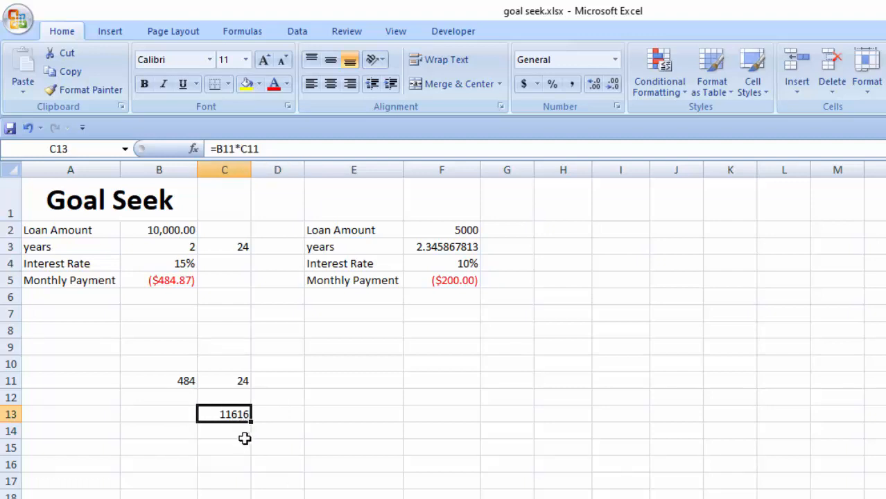
left_click(244, 450)
type("1616")
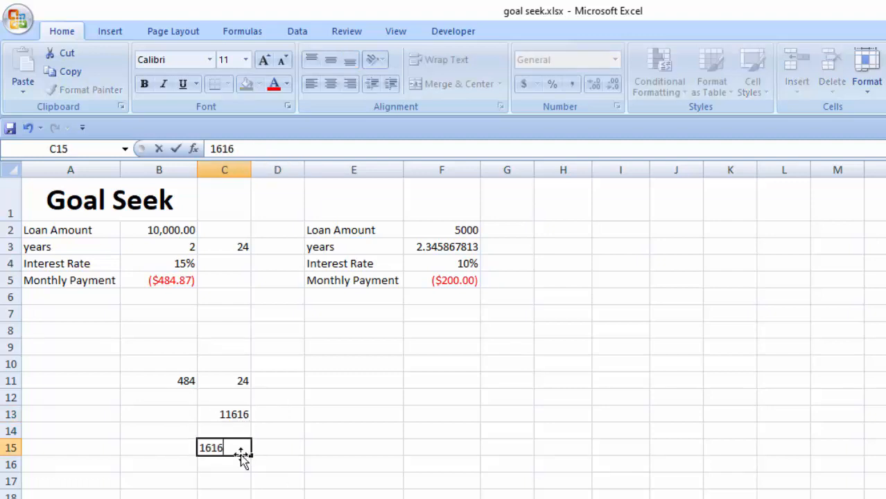
key("Return")
Step: Review the repayment calculation in B10:C15 and set the number of months in C11 to 47
left_click(151, 445)
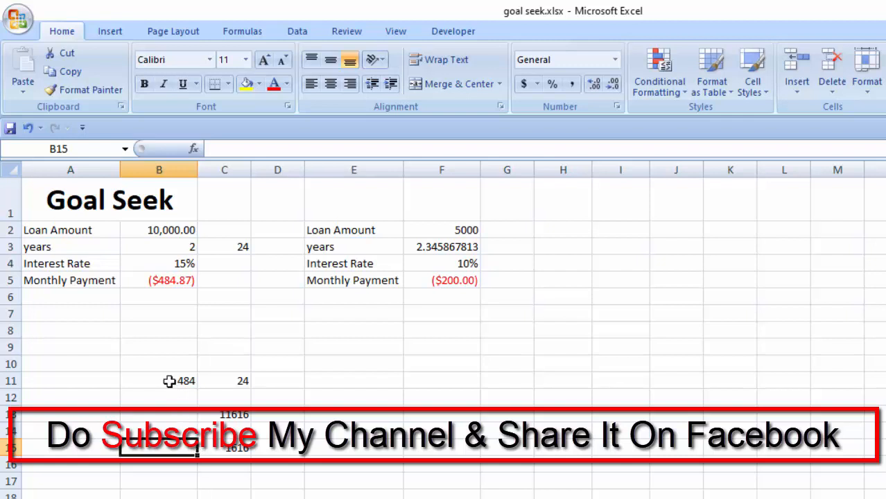
left_click_drag(172, 365, 255, 452)
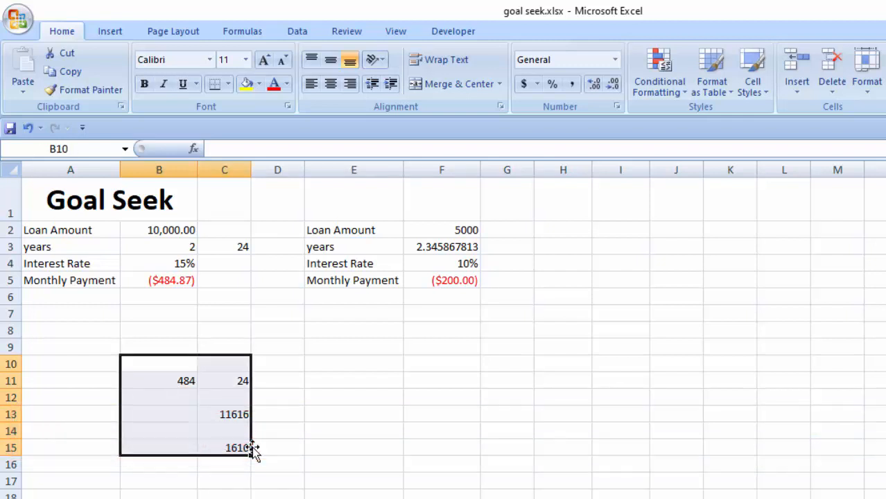
left_click(320, 471)
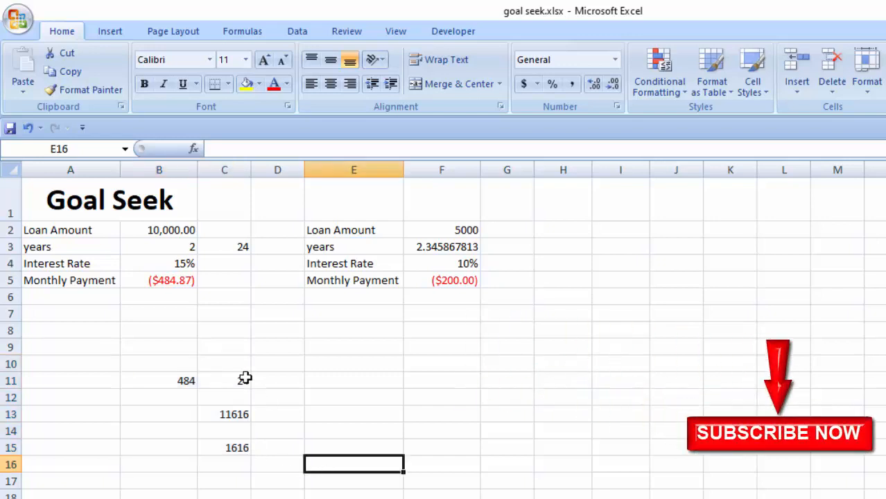
left_click(243, 378)
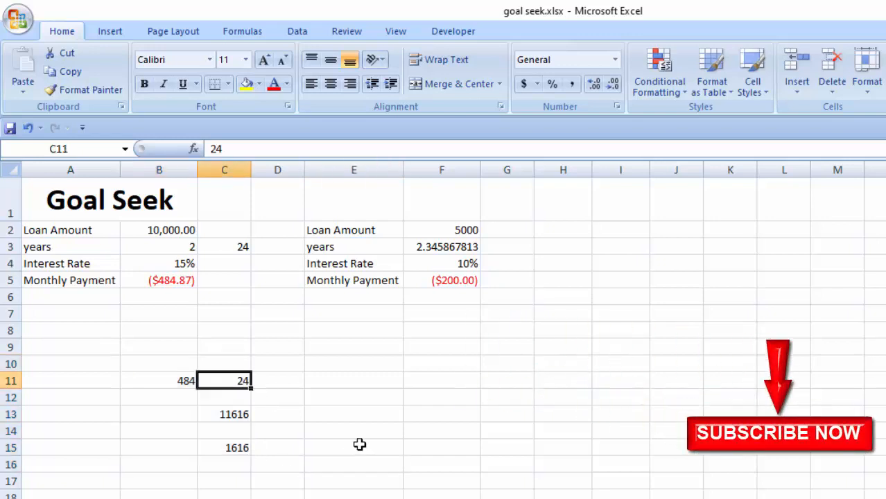
type("47")
left_click(302, 474)
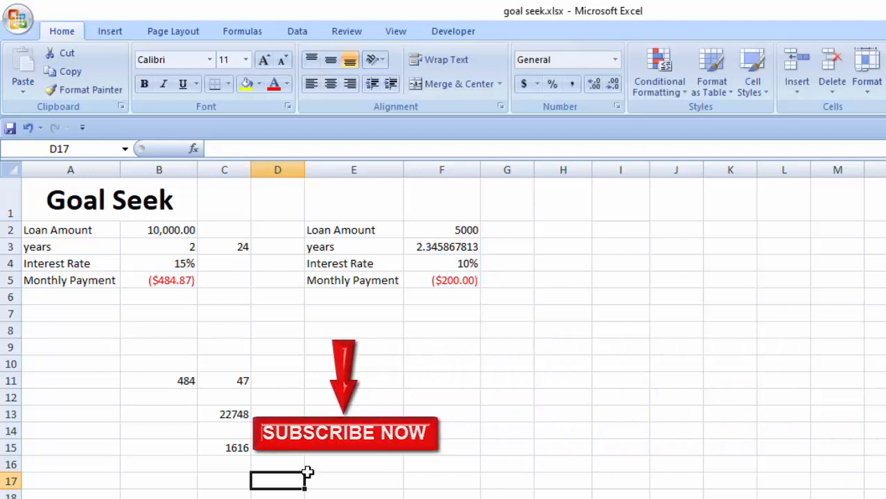
Step: Set the loan term in B3 to 4 years
left_click(233, 380)
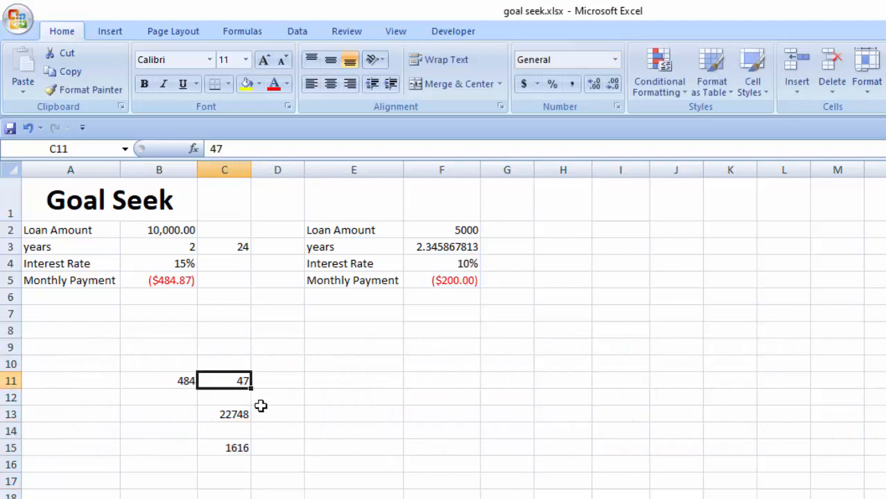
left_click(184, 384)
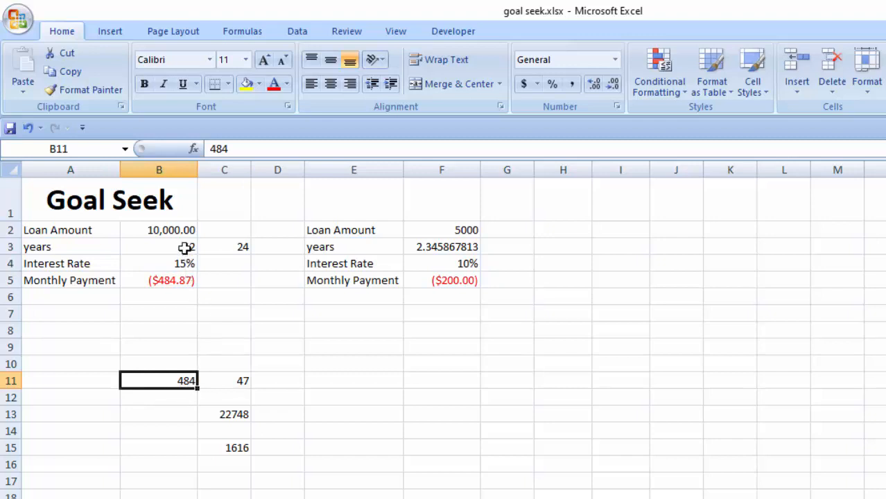
left_click(186, 247)
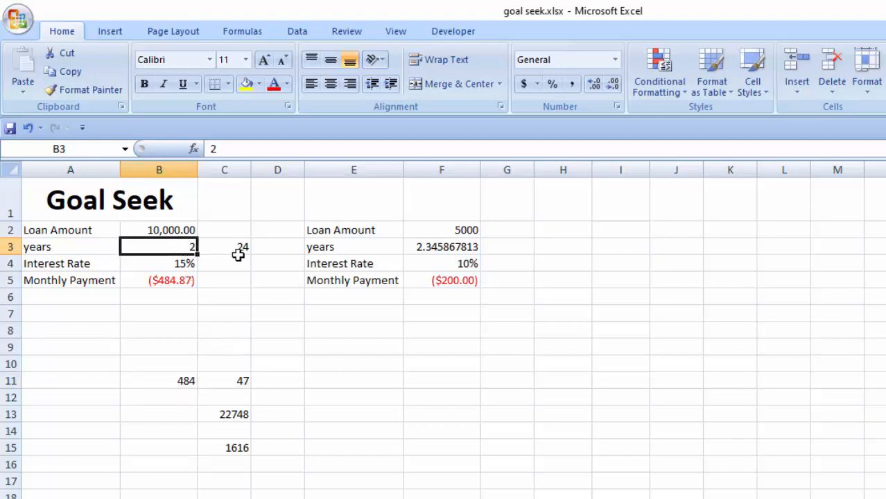
type("4")
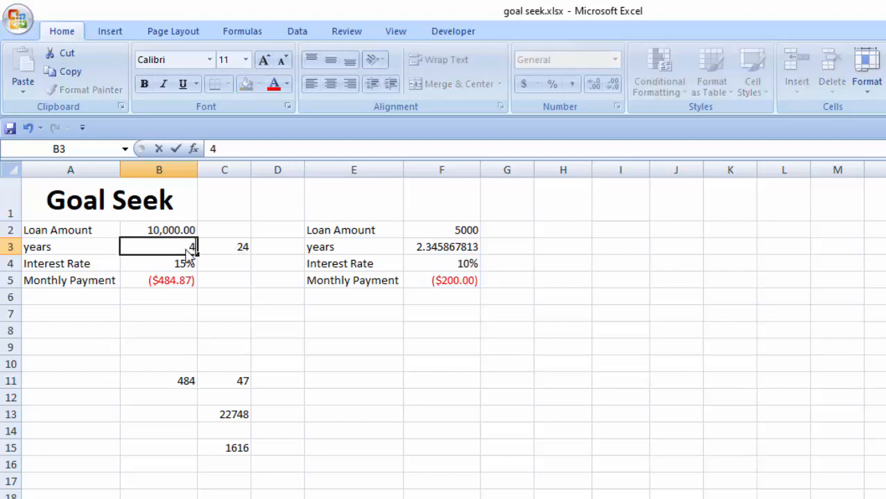
key("Return")
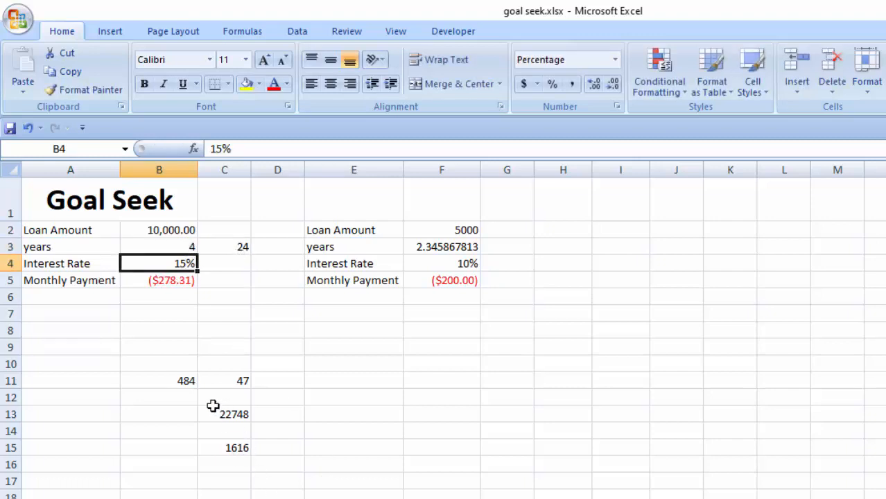
Step: Set the monthly payment in B11 to 278 and clear the interest amount from C15
left_click(182, 382)
type("278")
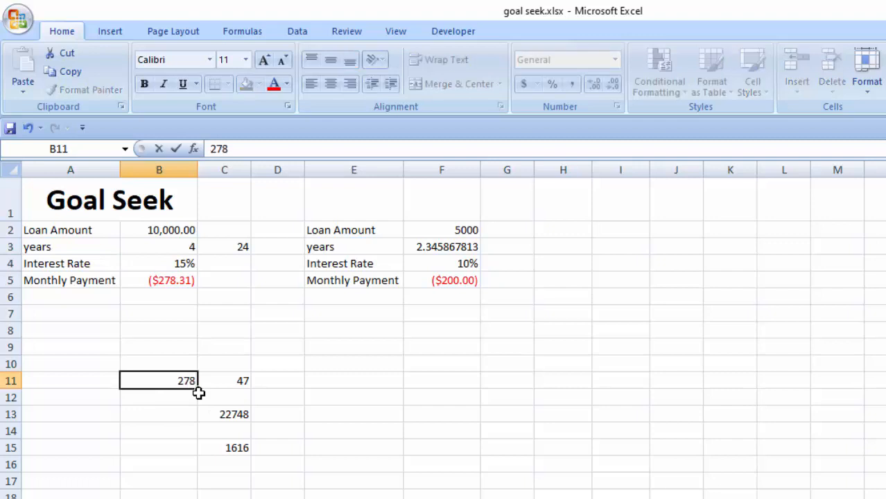
key("Return")
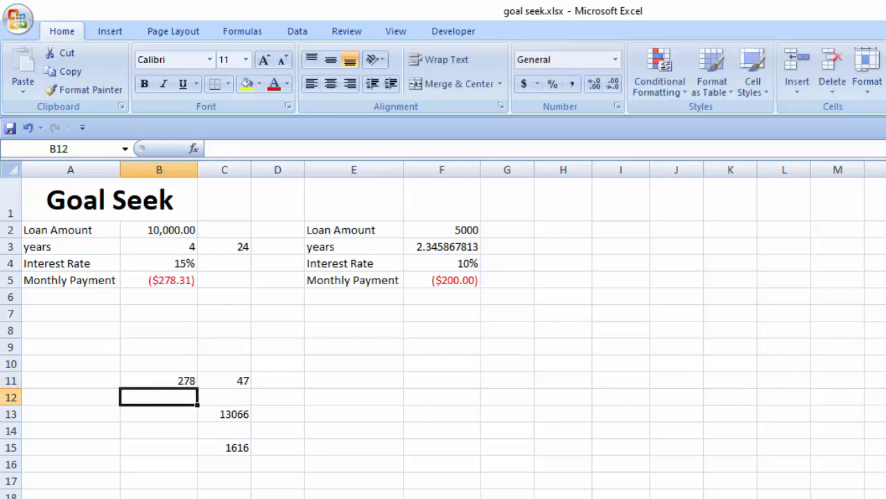
left_click(235, 447)
key("Delete")
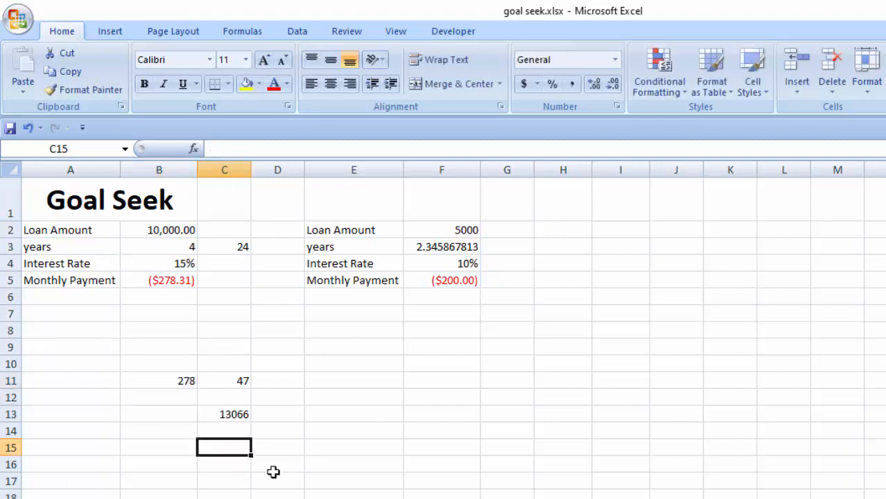
left_click(269, 471)
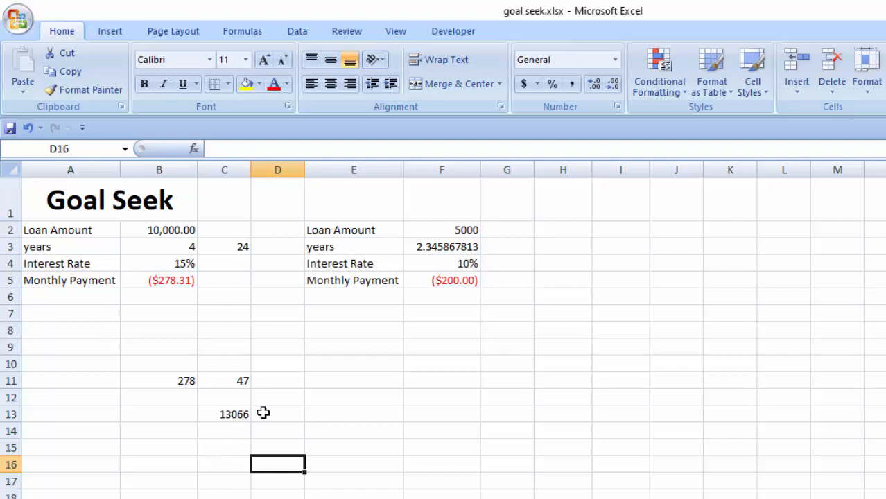
Step: Compare the total repayment in C13 with the loan amount in B2, and set the number of months in C3 to 48
left_click(235, 416)
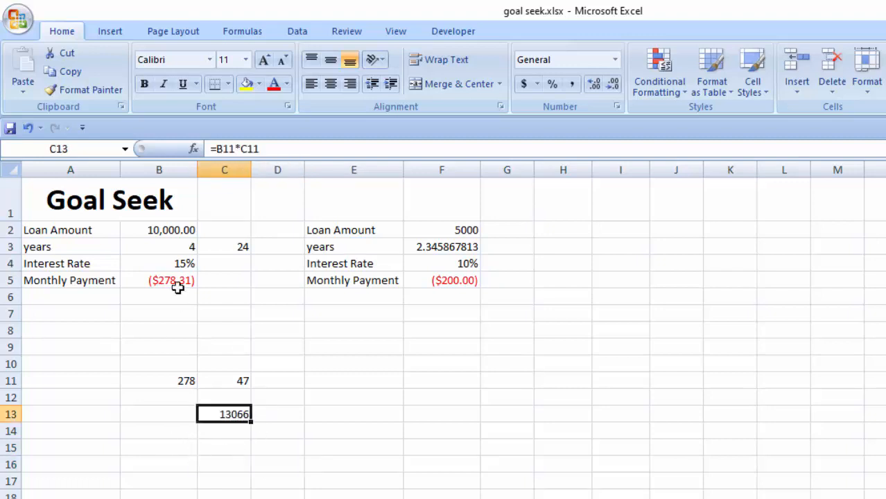
left_click(177, 229)
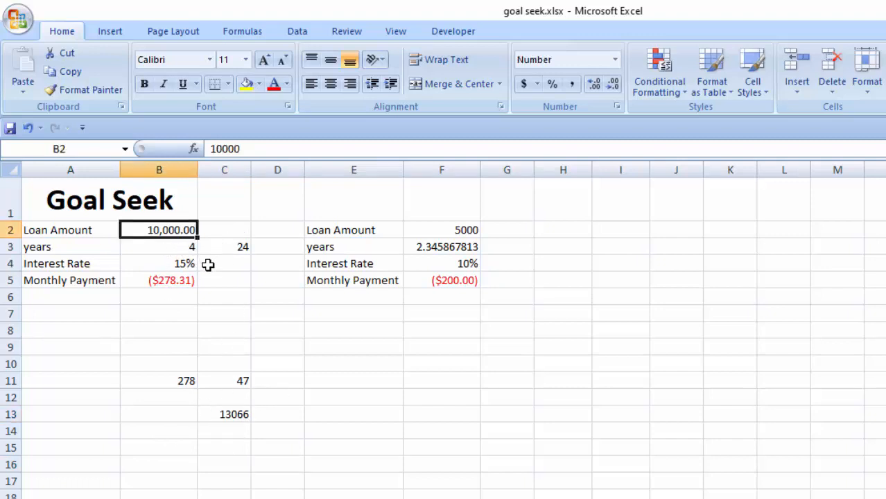
left_click(223, 415)
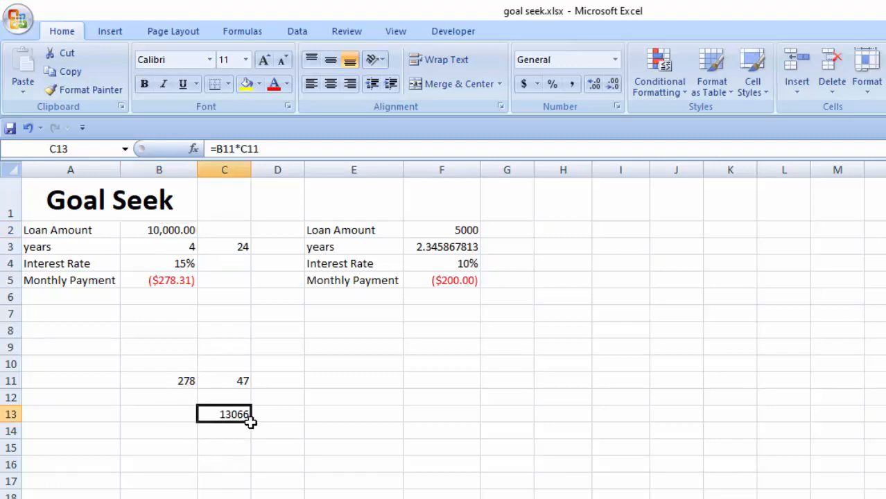
left_click(193, 248)
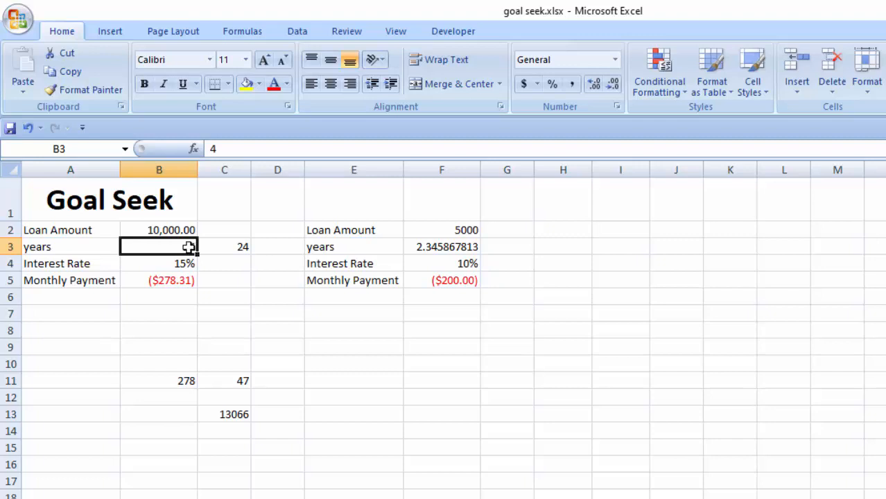
left_click(244, 248)
type("48")
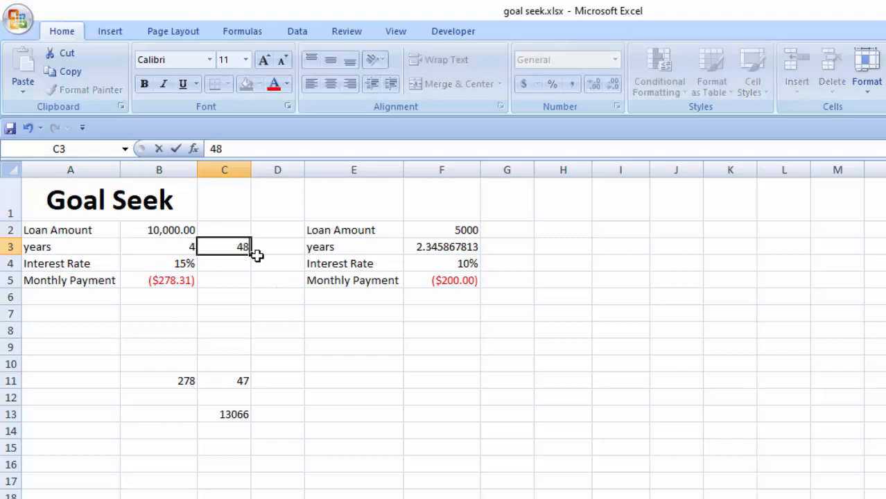
key("Return")
left_click(234, 416)
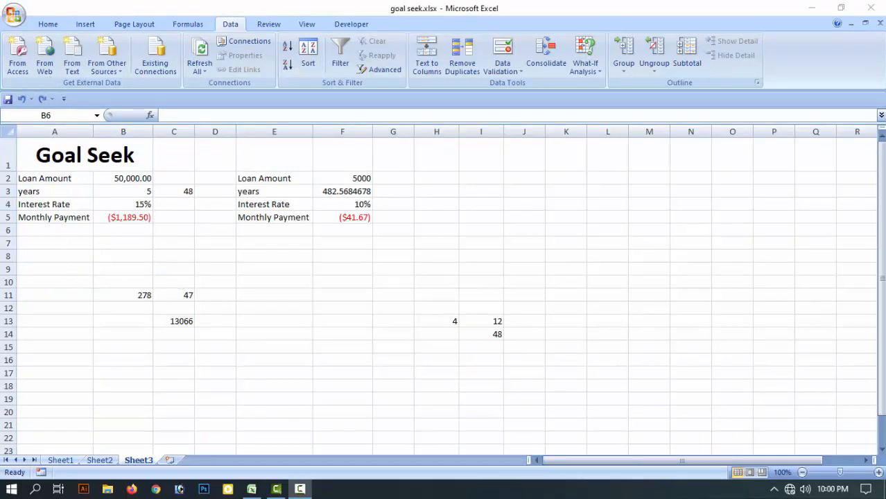
Step: Examine the loan amount, years and interest rate in B2 to B4 and the monthly payment formula in B5, ending with B5 selected
left_click(140, 217)
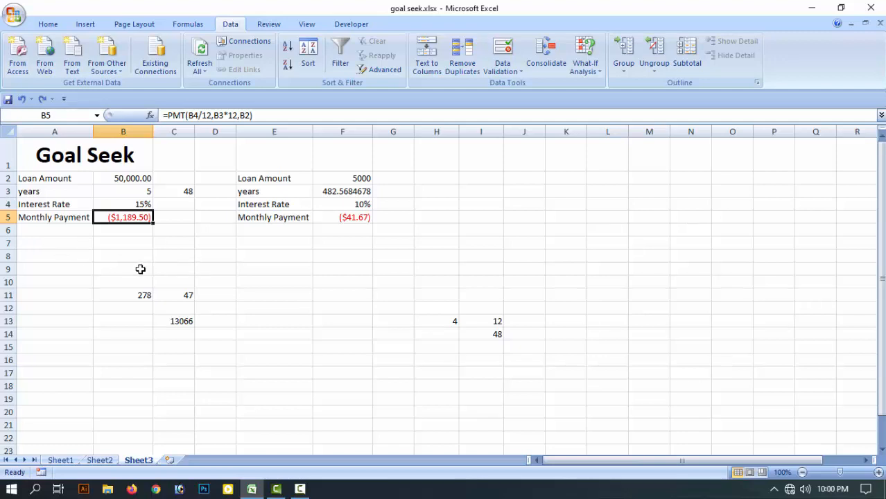
left_click(131, 177)
left_click(134, 191)
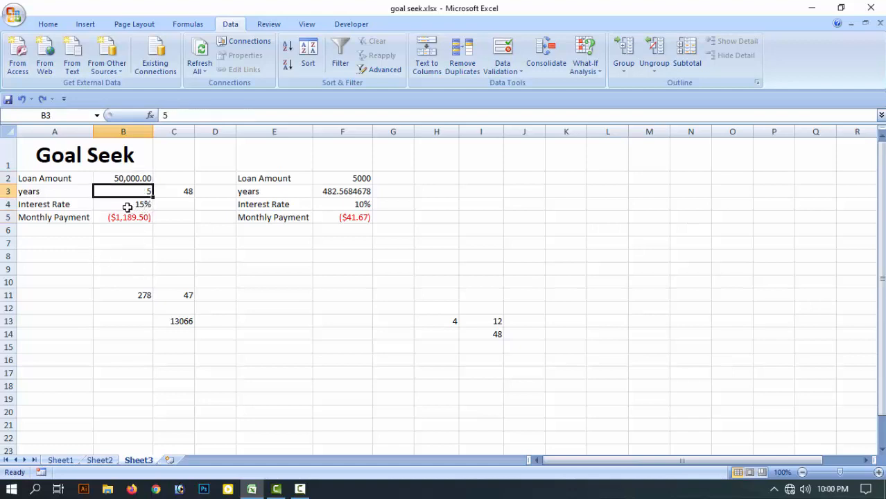
left_click(125, 204)
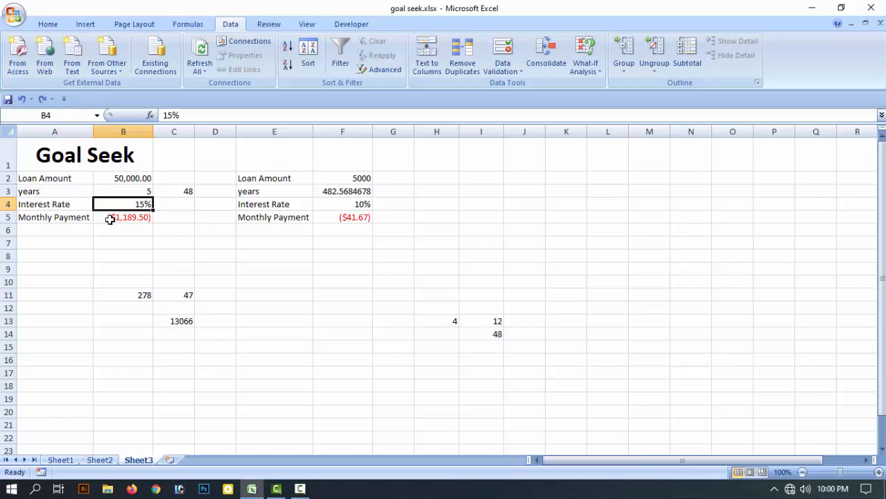
left_click(110, 219)
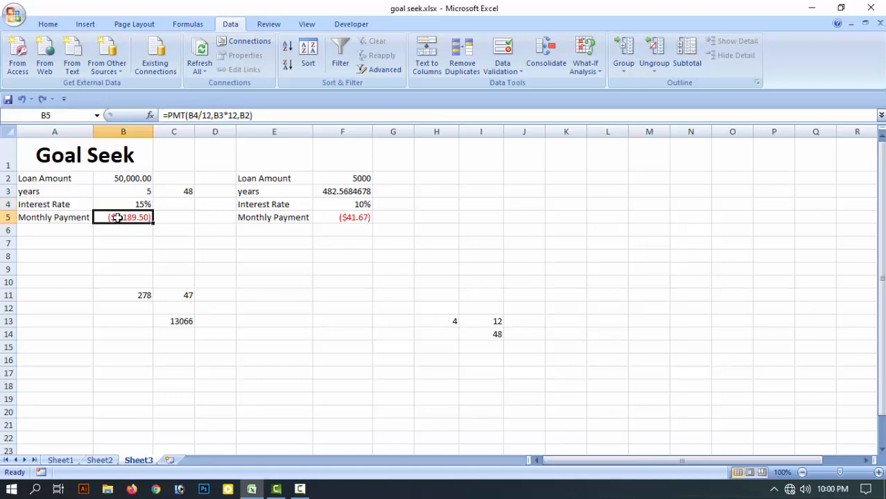
left_click(126, 233)
left_click(109, 218)
left_click(118, 233)
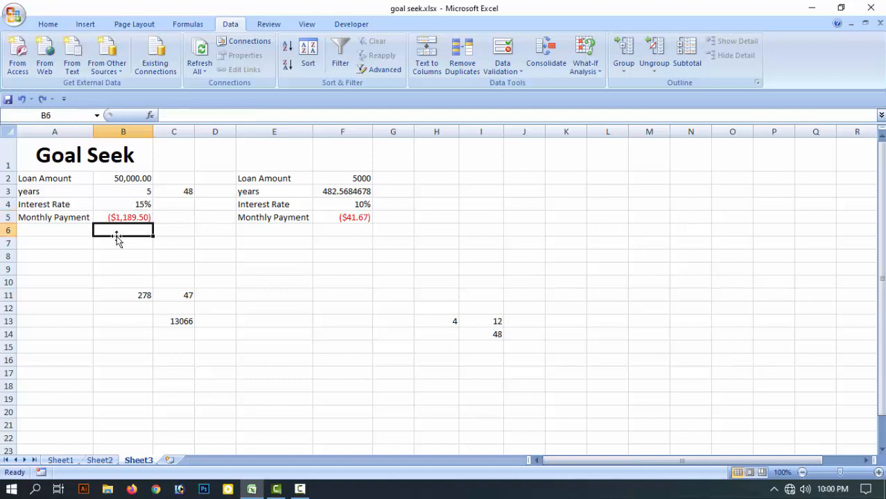
left_click(110, 218)
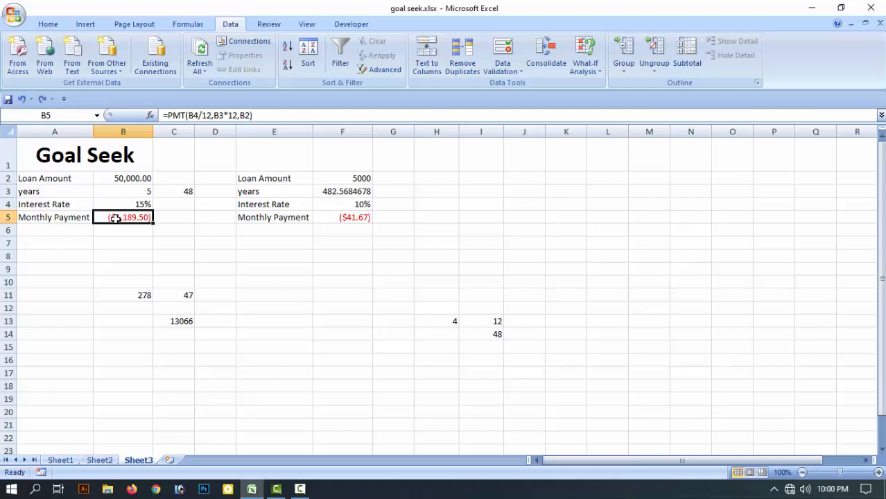
left_click(132, 229)
left_click(130, 239)
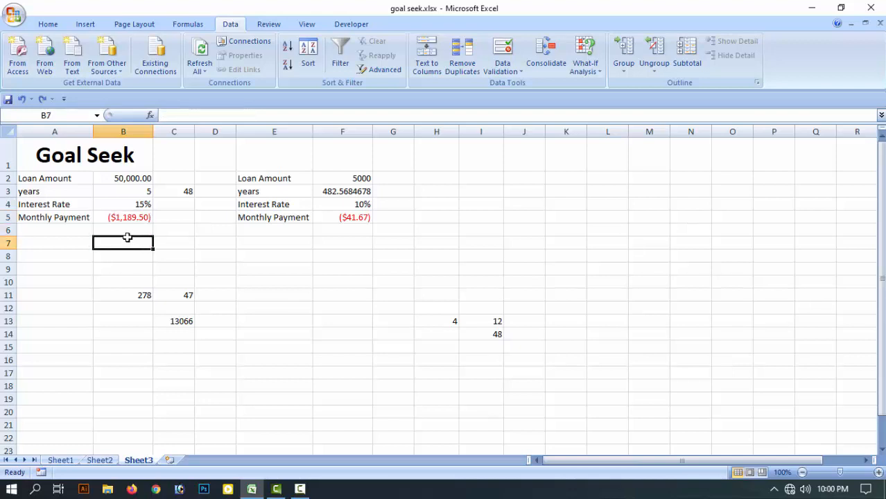
left_click_drag(128, 238, 124, 231)
left_click(127, 217)
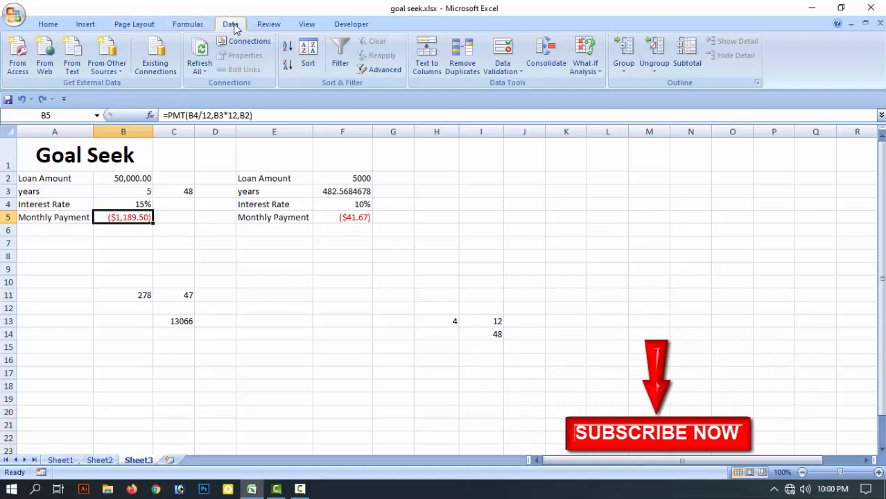
Step: Open Goal Seek for the monthly payment formula in B5 and set the target value to -1500
left_click(89, 254)
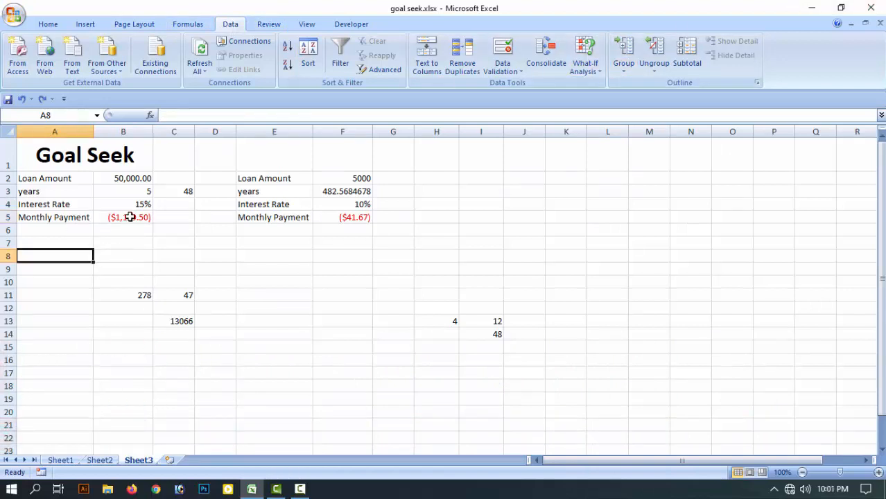
left_click(128, 217)
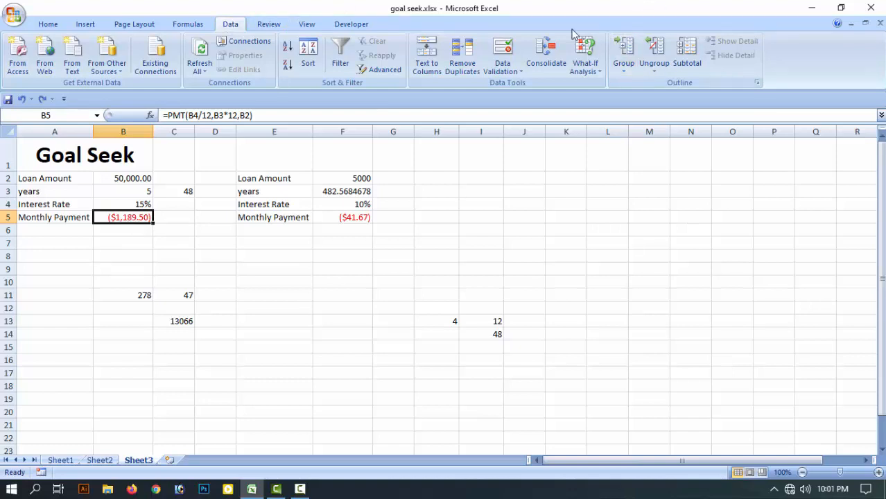
left_click(588, 70)
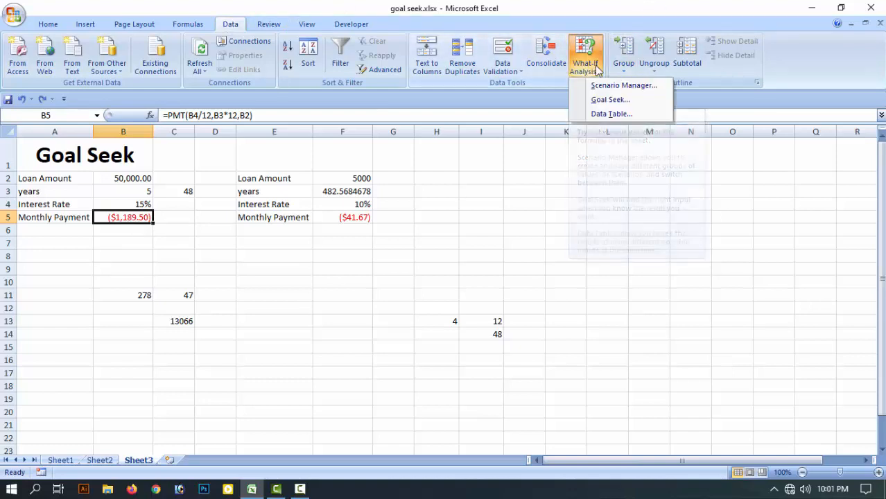
left_click(620, 103)
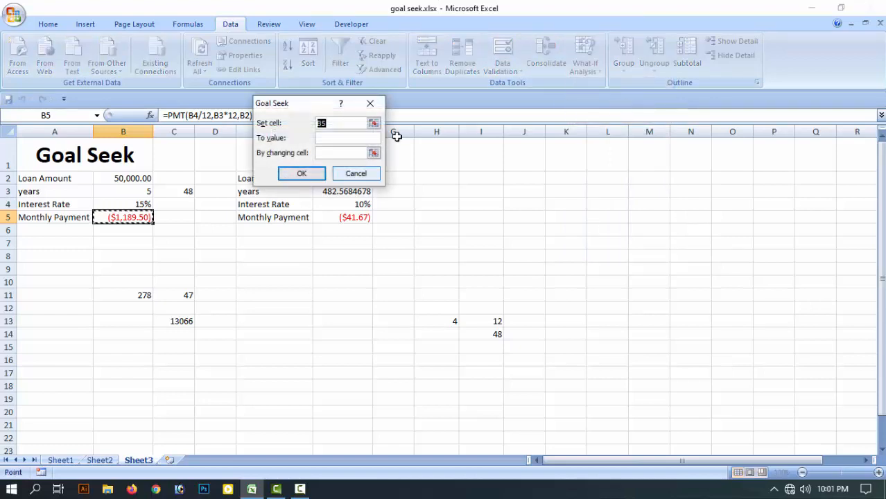
left_click(332, 122)
left_click_drag(337, 106, 419, 107)
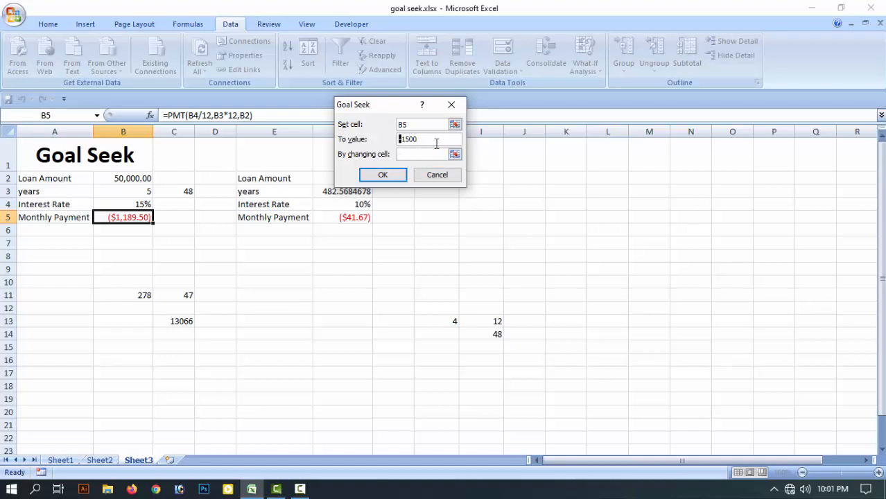
double_click(402, 125)
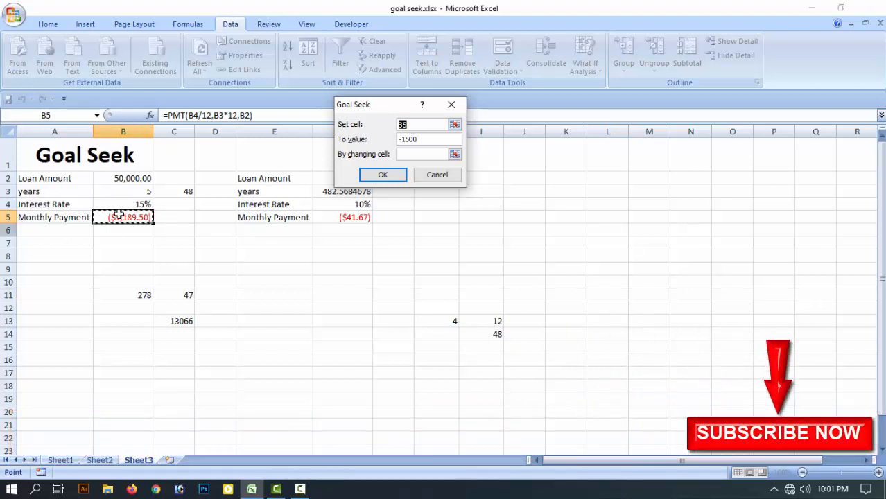
left_click(435, 137)
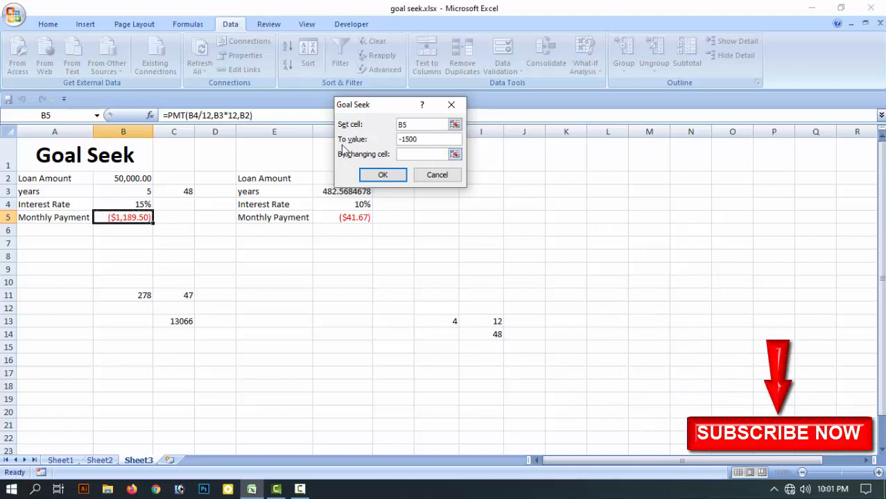
double_click(395, 141)
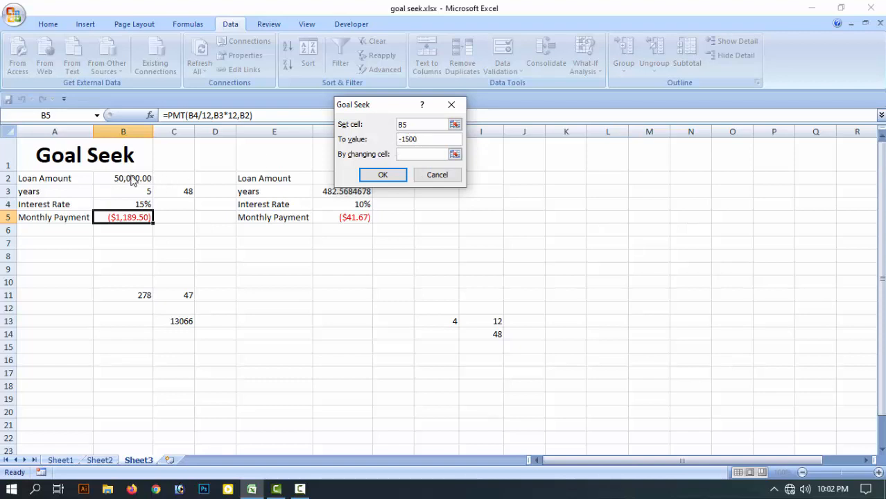
Step: Use the years in B3 as the changing cell, run the goal seek and accept its solution
left_click(410, 153)
left_click(120, 203)
left_click(119, 190)
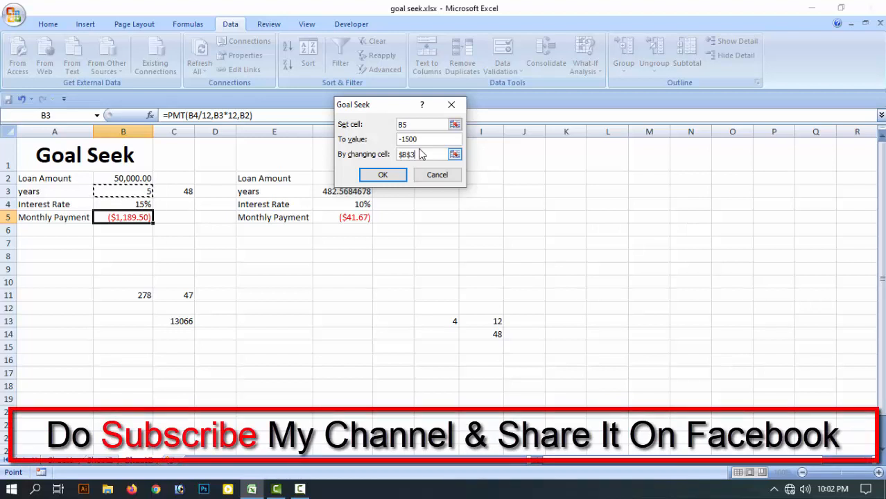
left_click(390, 175)
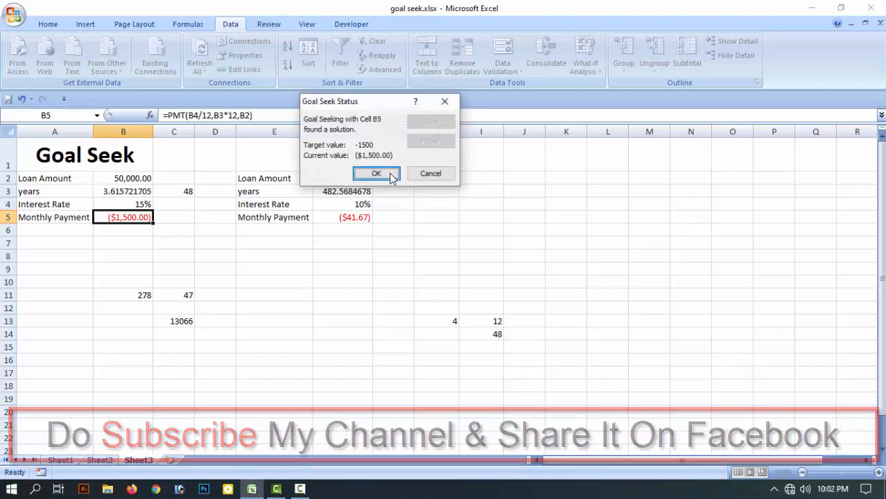
left_click(377, 175)
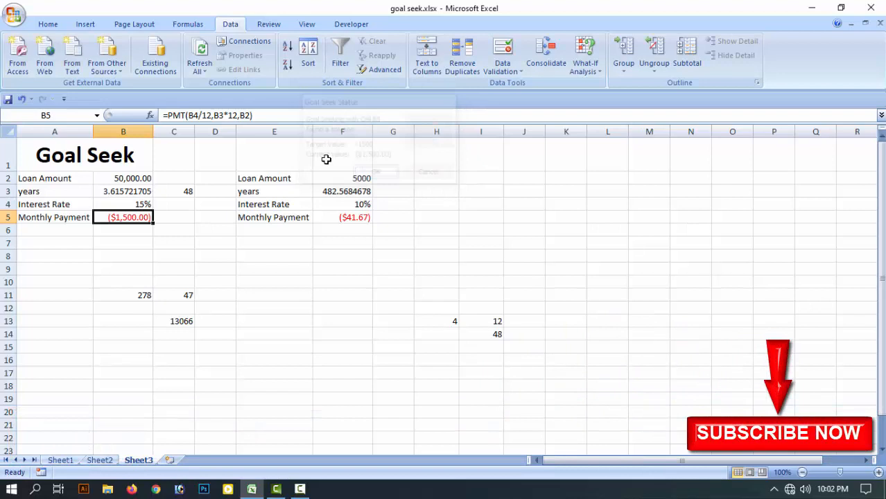
Step: Examine the monthly payment in B5 and the resulting number of years in B3 after the goal seek
left_click(115, 243)
left_click(115, 220)
left_click(134, 234)
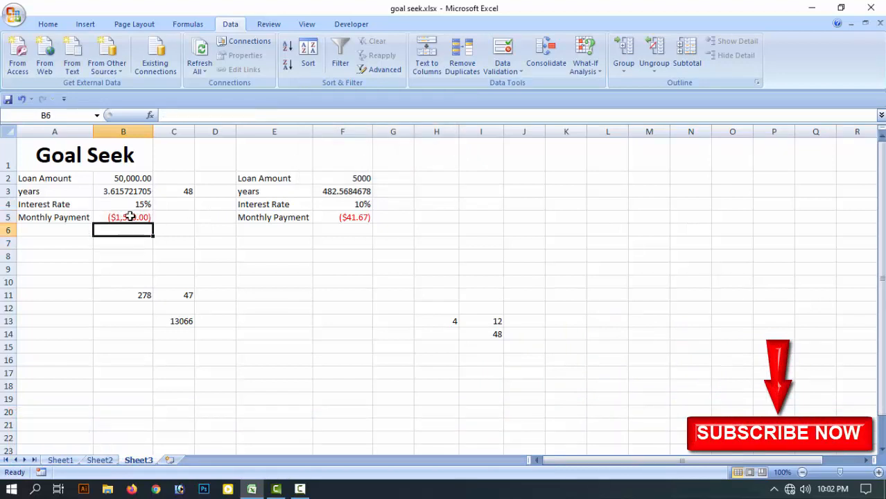
left_click(115, 217)
key("Down")
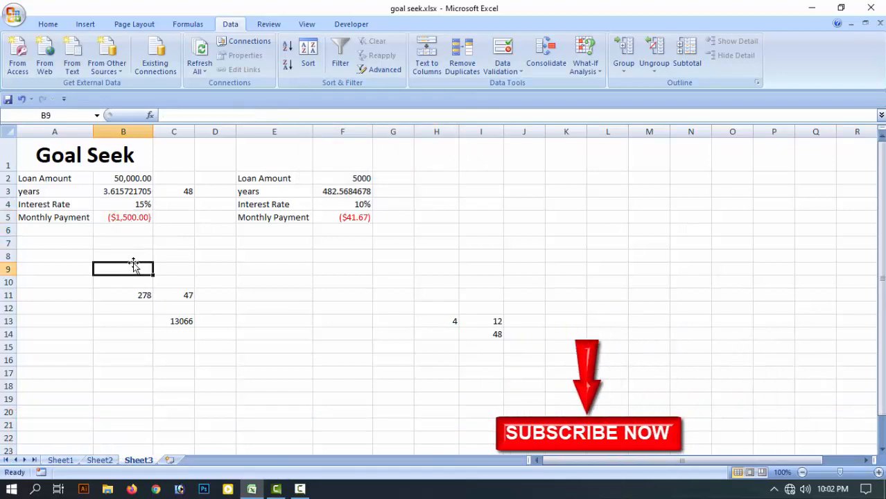
left_click(119, 196)
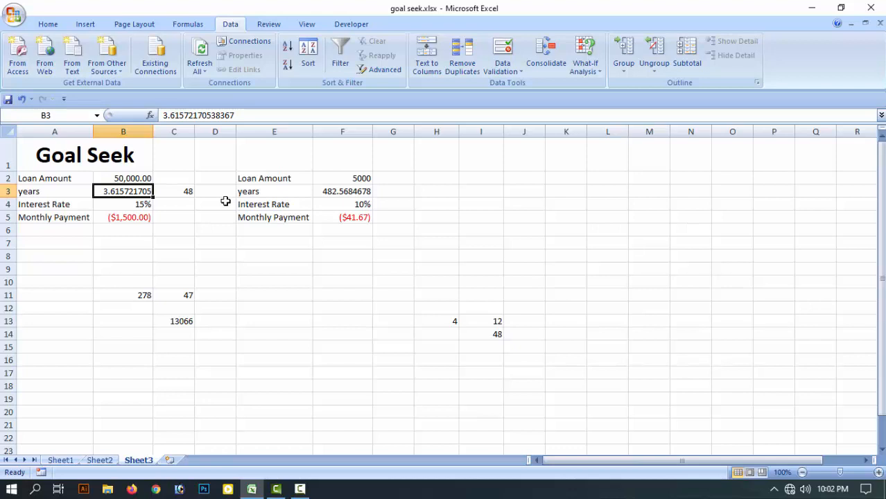
left_click(144, 221)
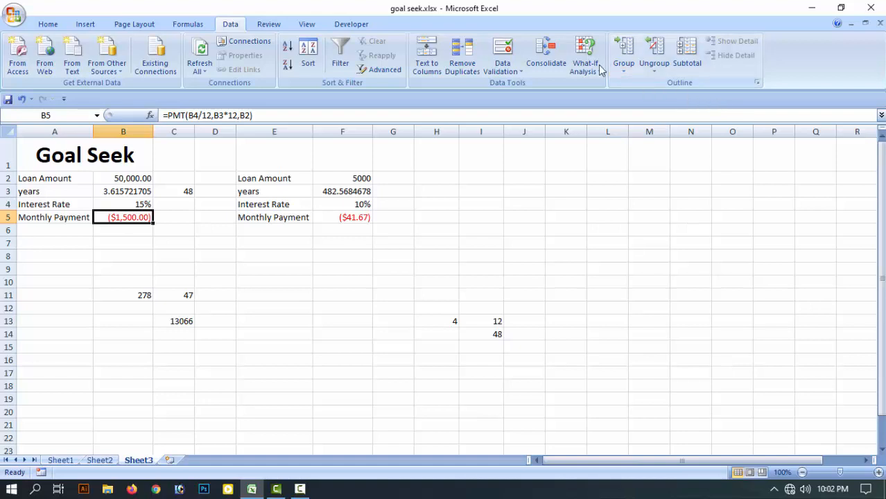
left_click(129, 242)
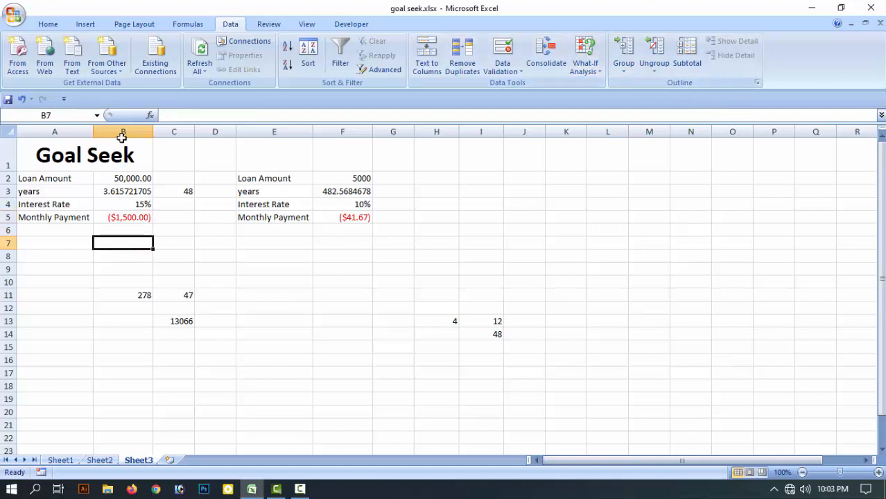
left_click(125, 219)
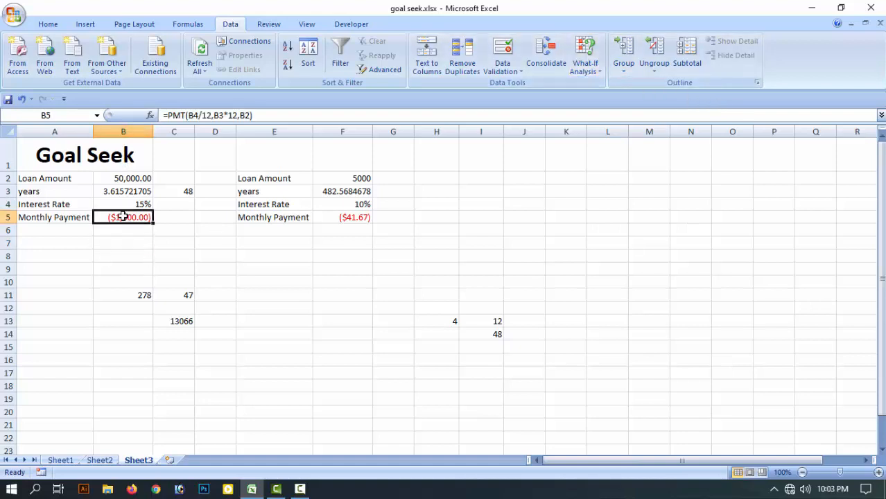
left_click(586, 64)
left_click(142, 228)
left_click(143, 229)
Step: Run Goal Seek on B5 with a target value of -1000 by changing the years in B3, and accept the solution
left_click(129, 217)
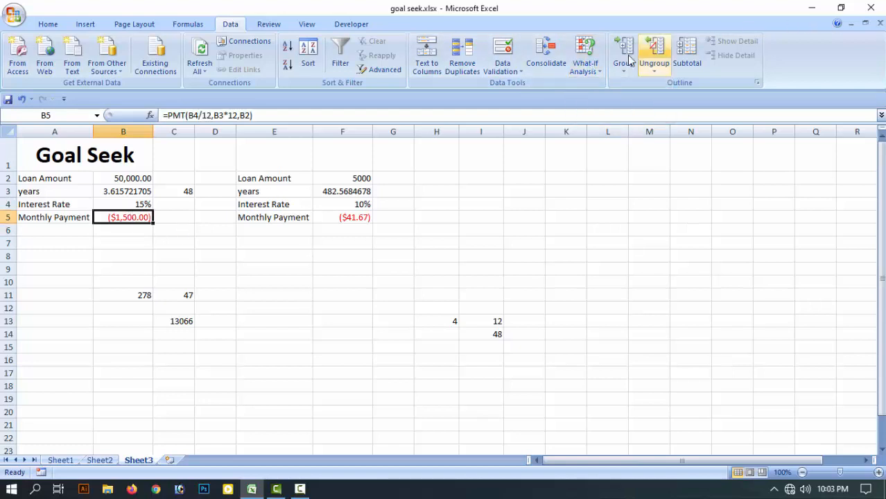
left_click(594, 67)
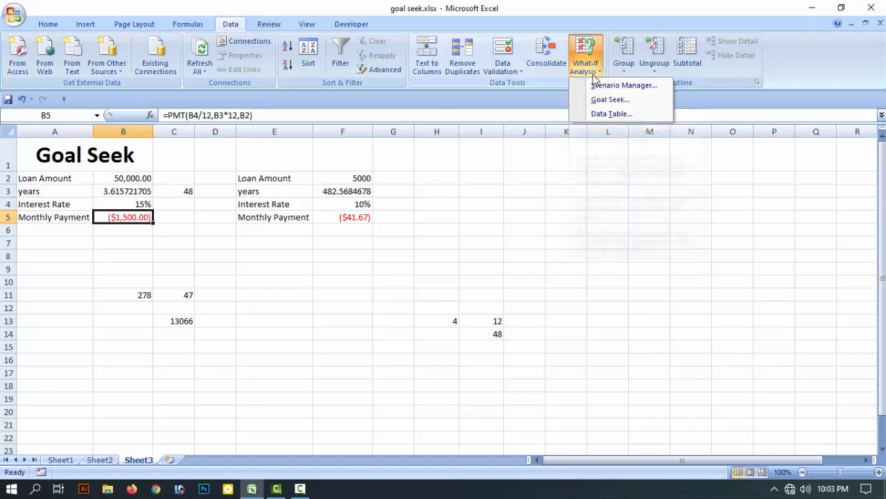
left_click(601, 102)
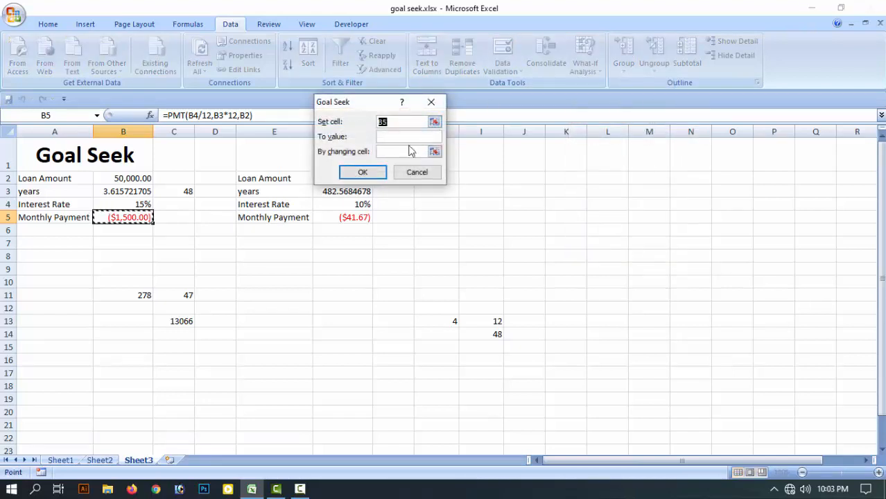
left_click(402, 137)
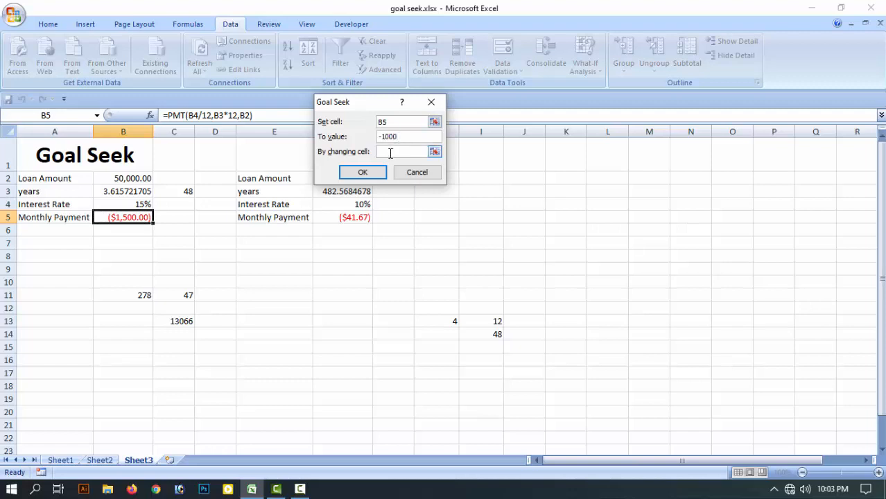
left_click(390, 153)
left_click(123, 194)
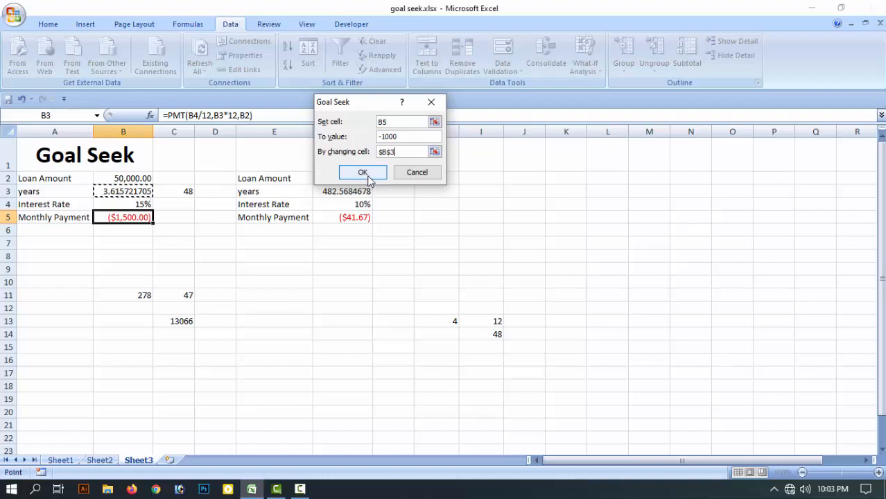
left_click(363, 172)
left_click(369, 178)
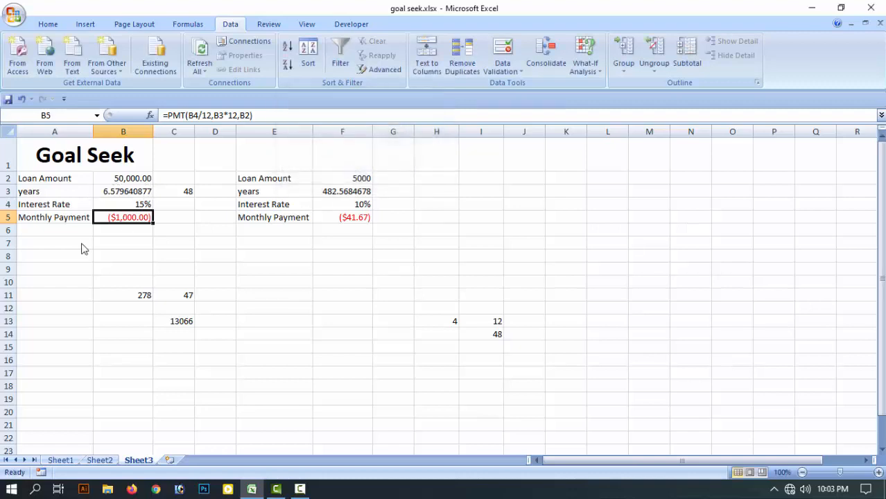
Step: Check the monthly payment in B5 against the recalculated loan term in B3
key("Return")
left_click(131, 219)
left_click(123, 239)
left_click(127, 220)
left_click(122, 241)
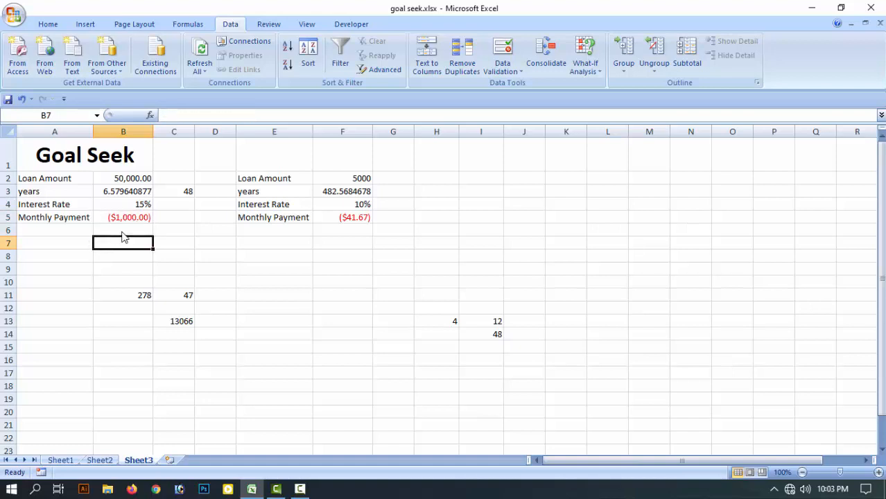
left_click(109, 219)
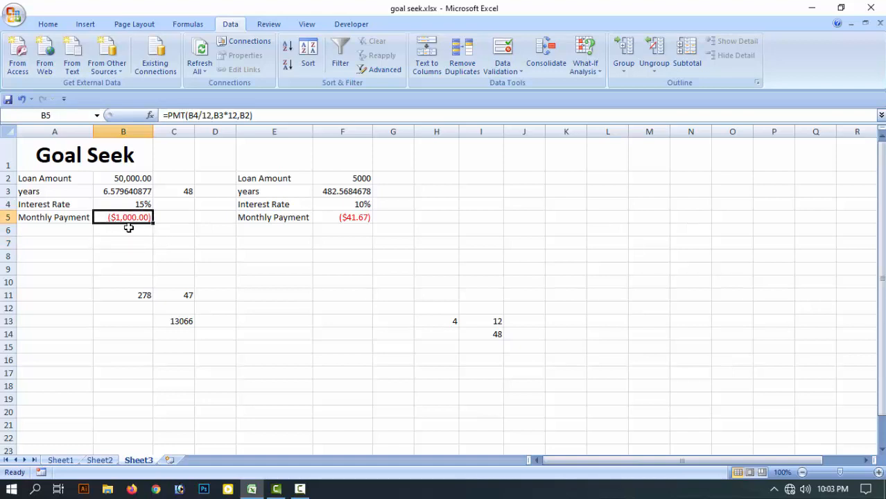
left_click(103, 194)
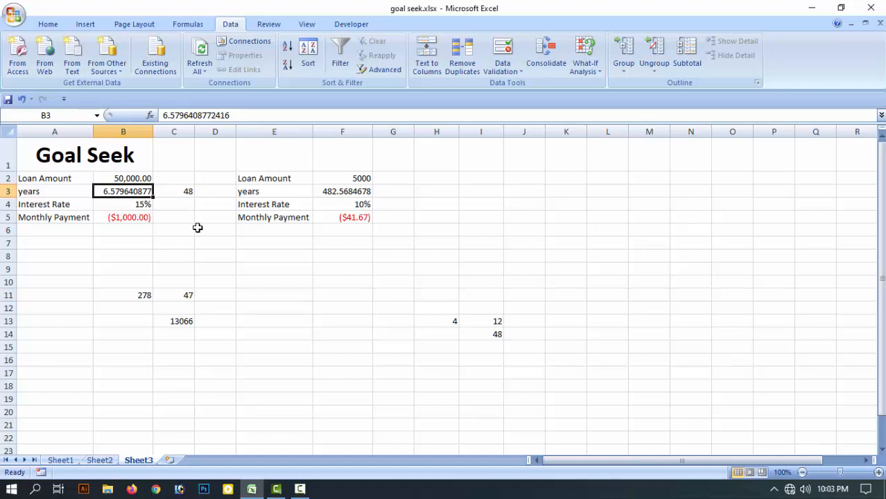
Step: Run Goal Seek on B5 with a target value of -2000 by changing the years in B3, and accept the solution
left_click(133, 219)
left_click(586, 65)
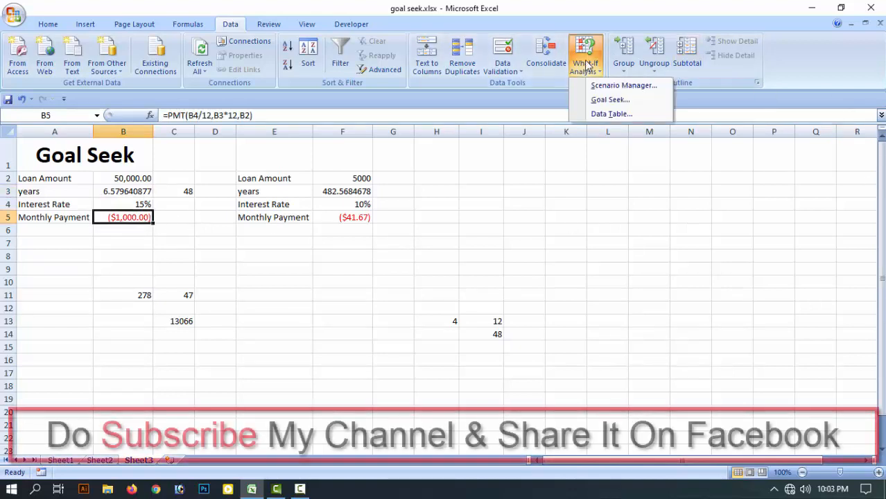
left_click(610, 102)
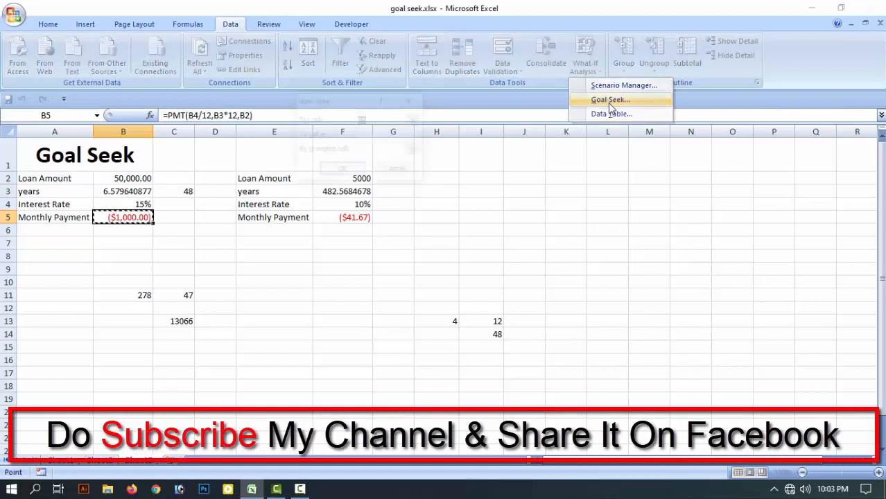
left_click(375, 137)
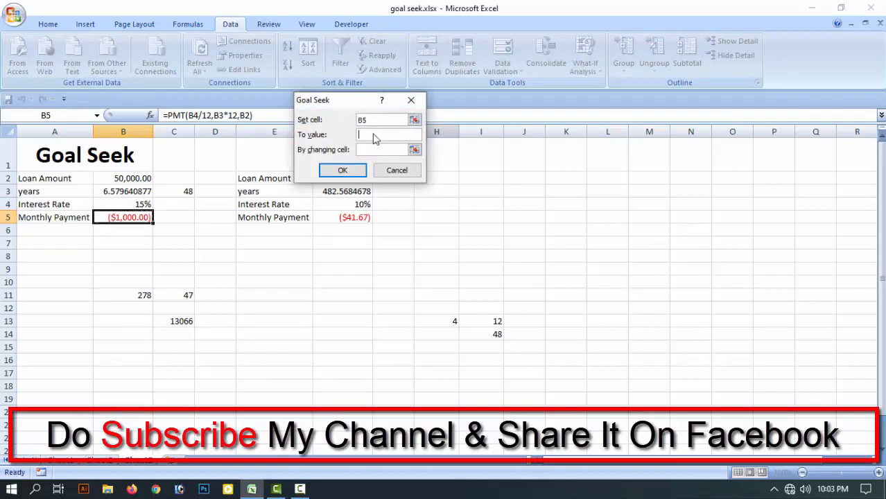
type("-200")
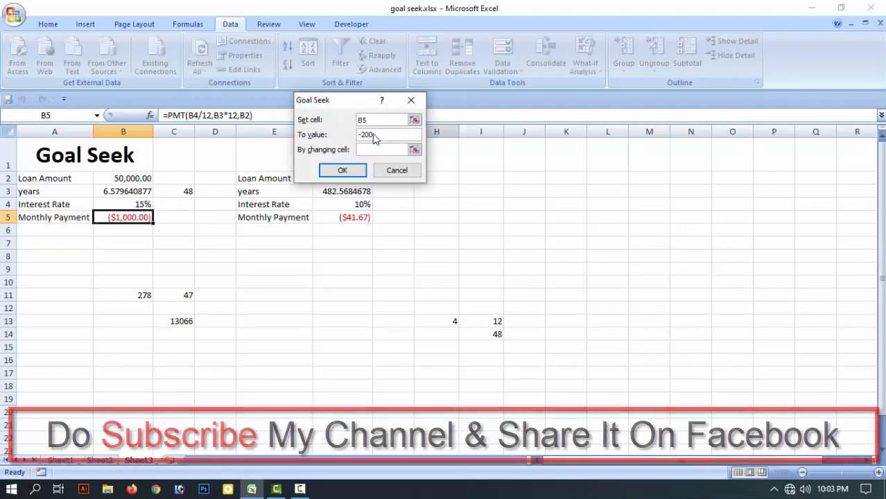
type("0")
left_click(374, 150)
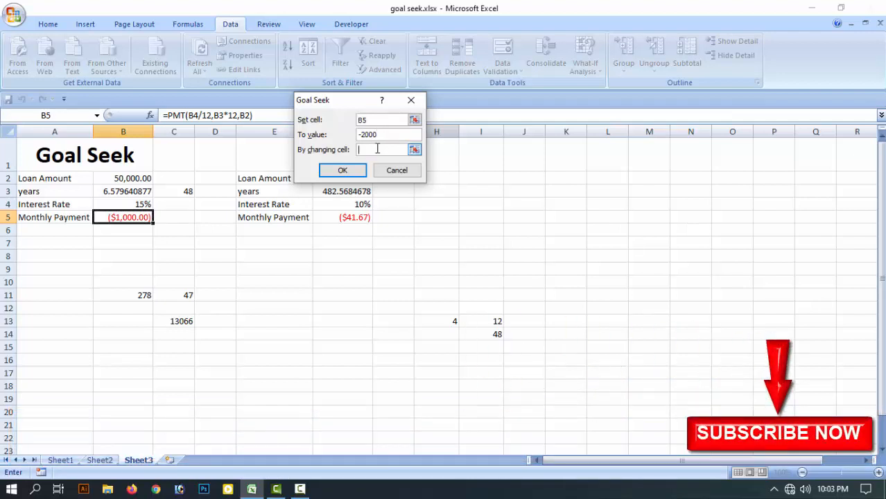
left_click(123, 191)
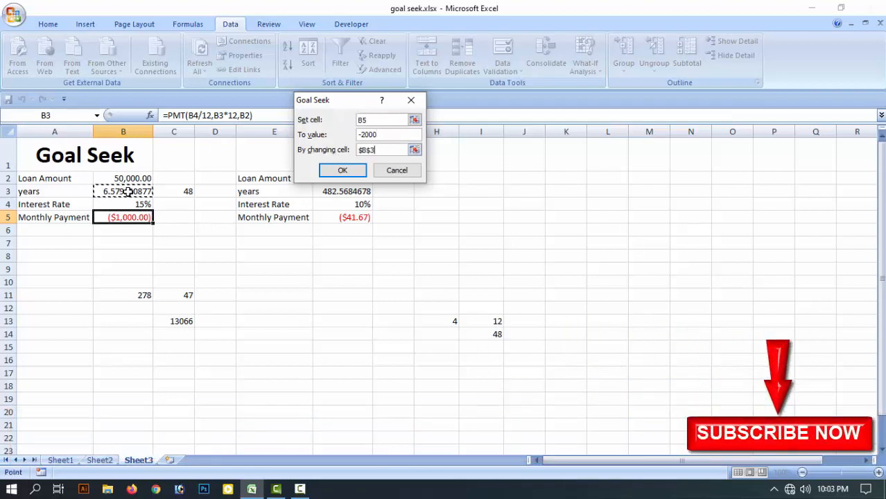
left_click(342, 171)
left_click(335, 170)
left_click(145, 240)
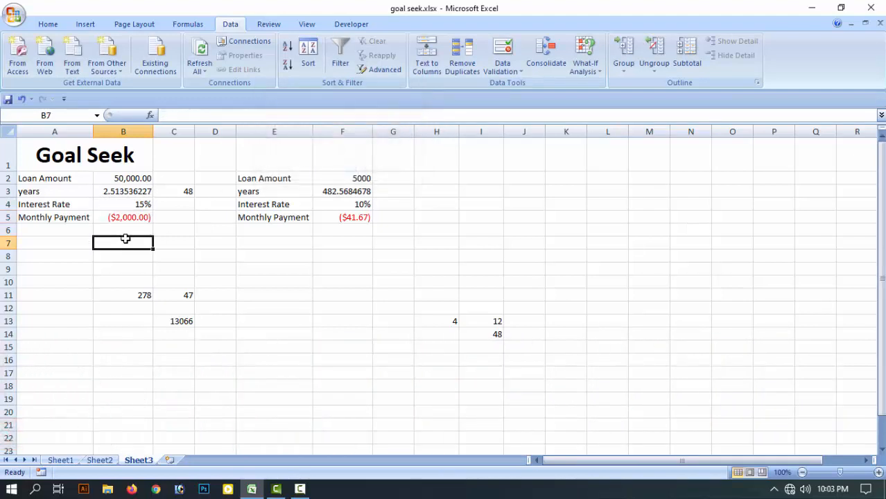
left_click(141, 220)
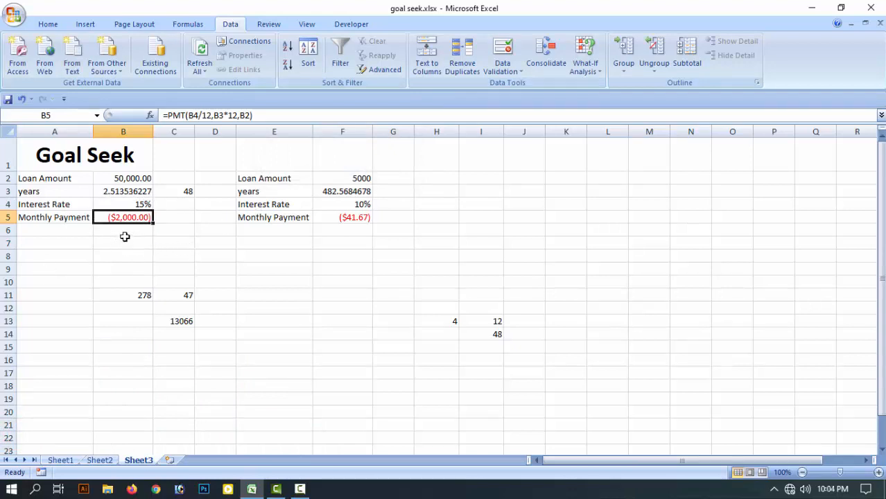
left_click_drag(124, 233, 173, 268)
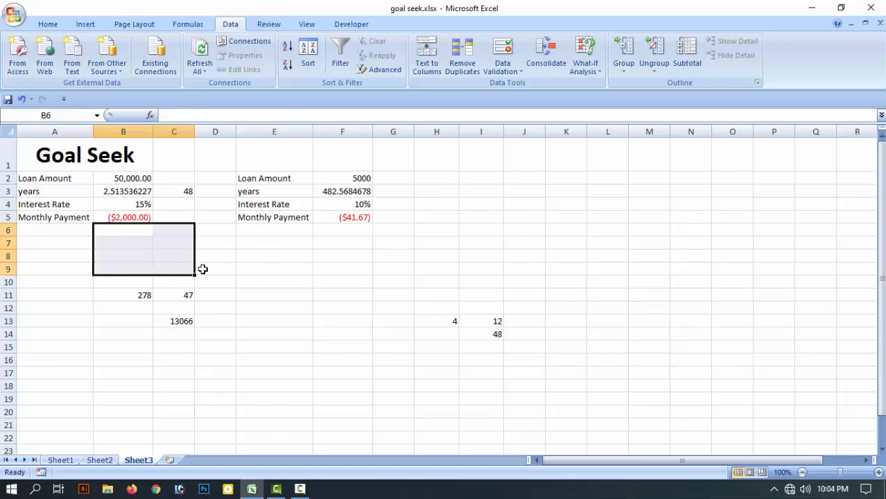
left_click(139, 258)
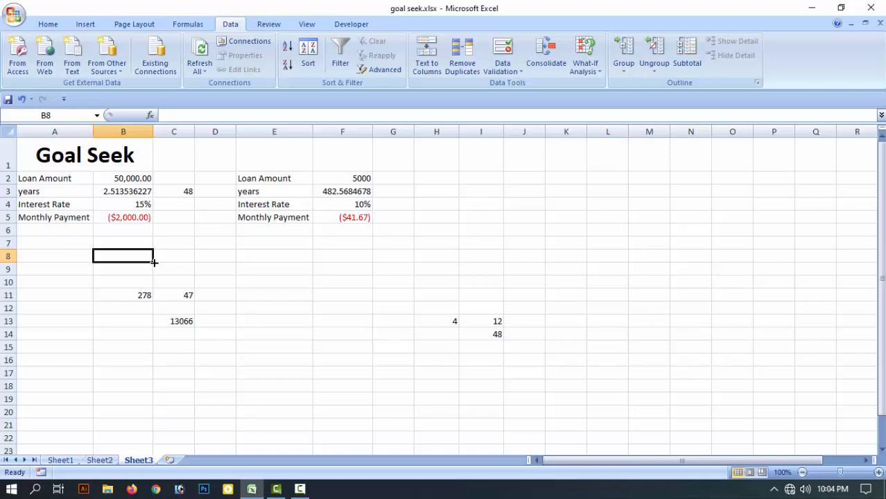
left_click_drag(123, 230, 123, 269)
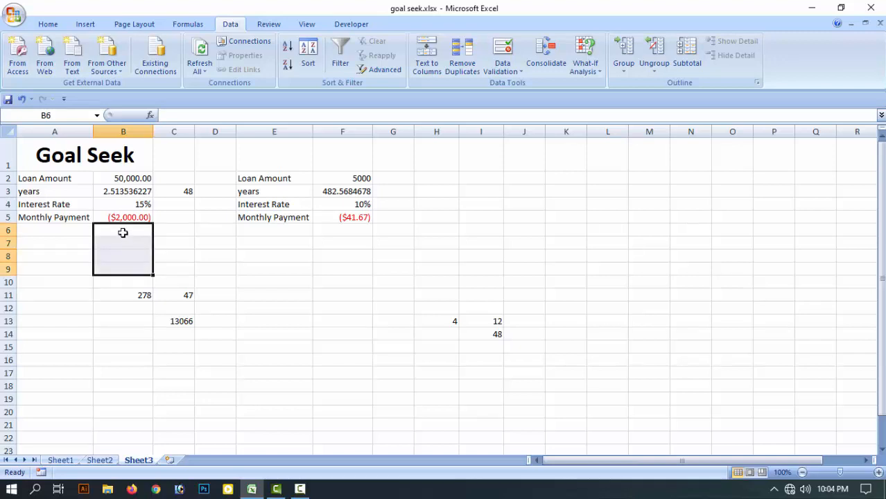
left_click(132, 253)
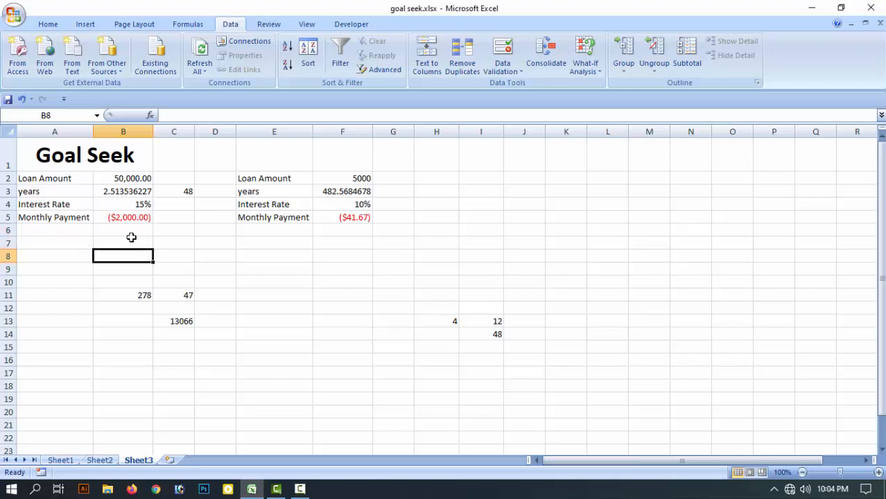
left_click_drag(122, 228, 120, 267)
left_click_drag(212, 227, 174, 265)
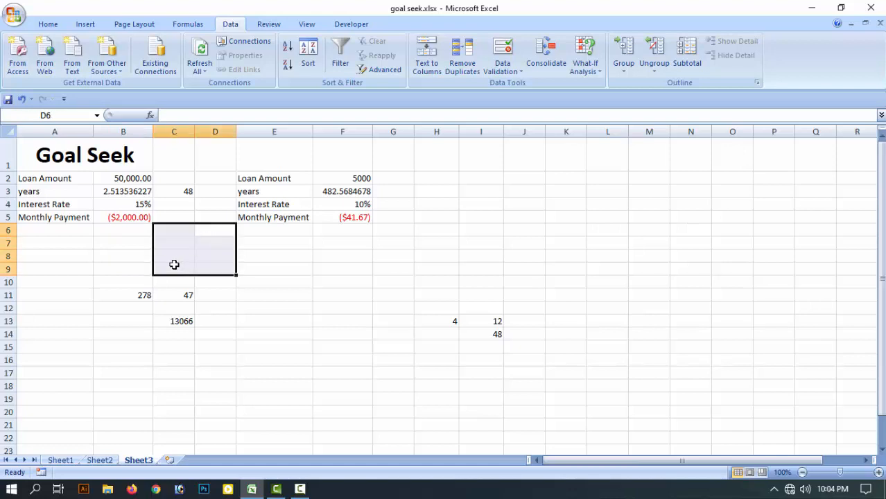
left_click(203, 256)
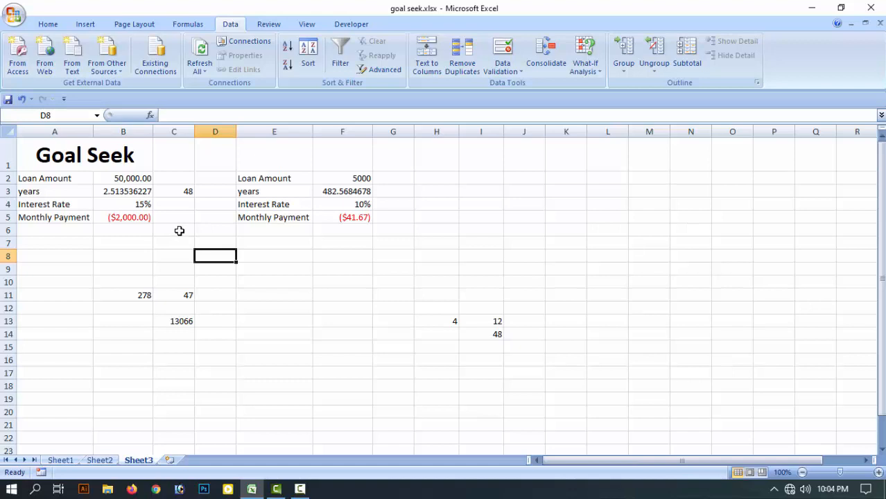
left_click_drag(179, 231, 209, 279)
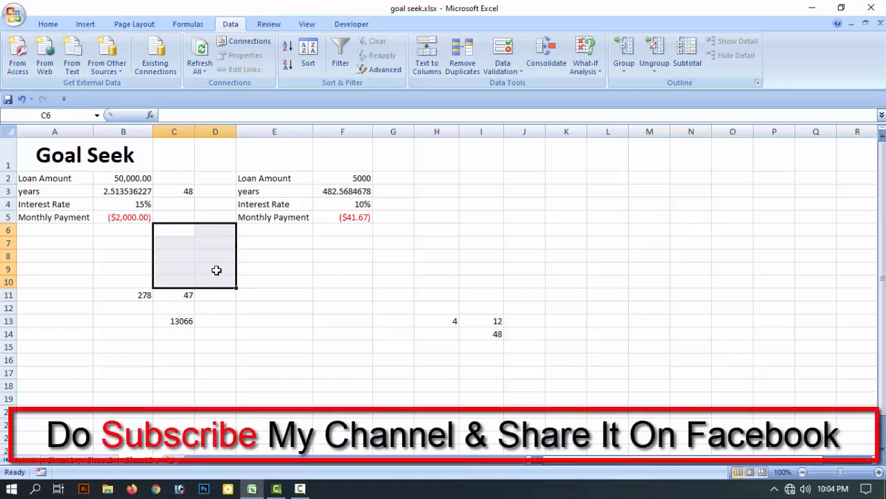